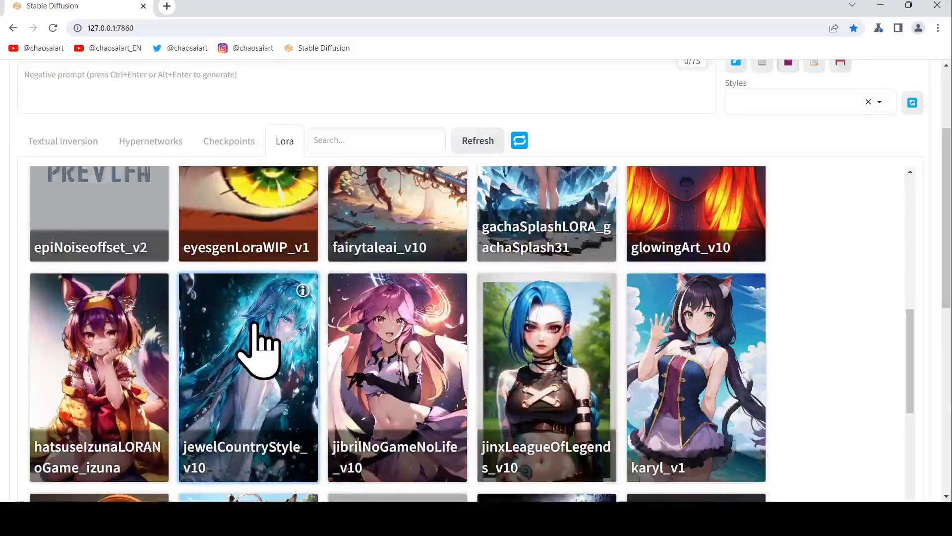
Step: Paste a negative prompt into the negative prompt field
scroll(543, 426, up, 12)
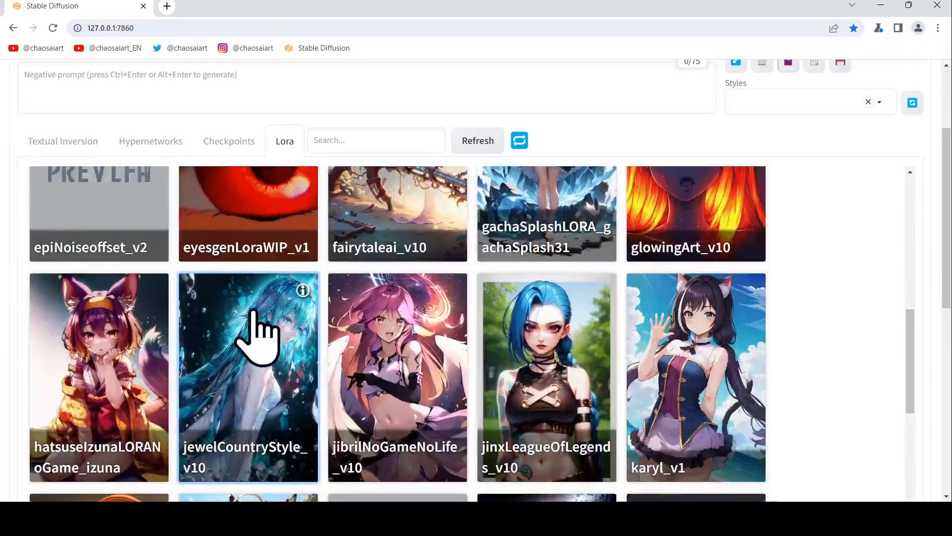
scroll(399, 352, up, 3)
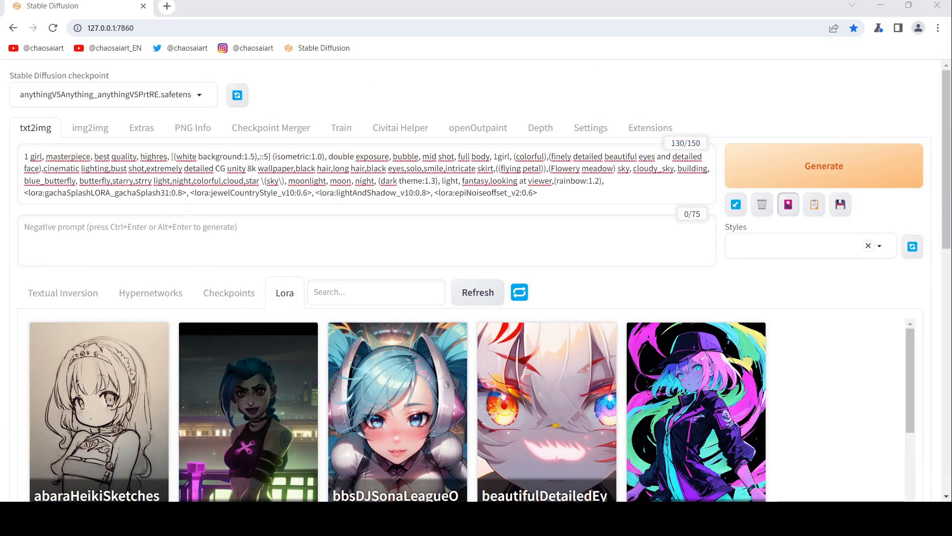
click(306, 227)
text(nfsw, (worst quality:1.2), low quality, medium quality, deleted, lowres, comic, bad anatomy, bad hands, text, error, missing fingers, extra digit, fewer digits, cropped, jpeg artifacts, signature, watermark, username)
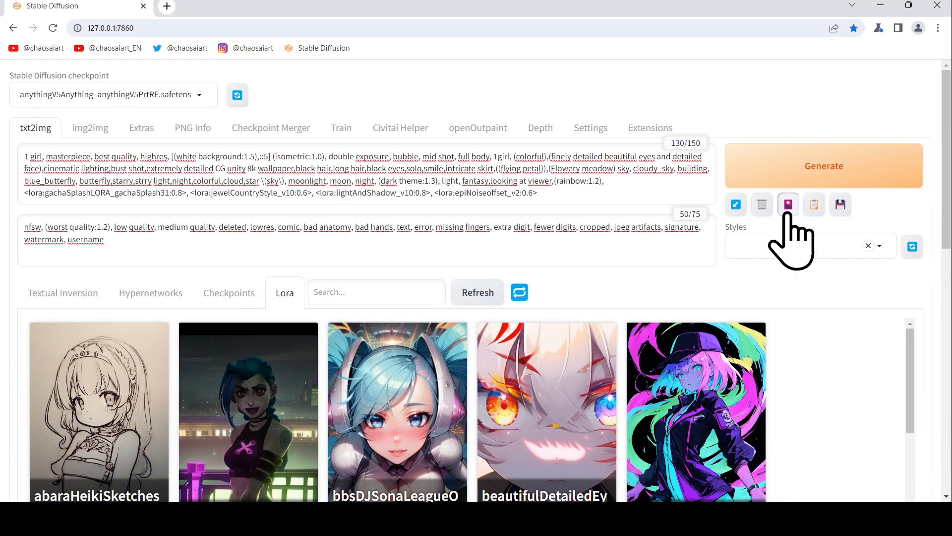
Step: Hide the extra networks panel and set the image width to 1240 and height to 720
click(789, 211)
click(275, 348)
text(1)
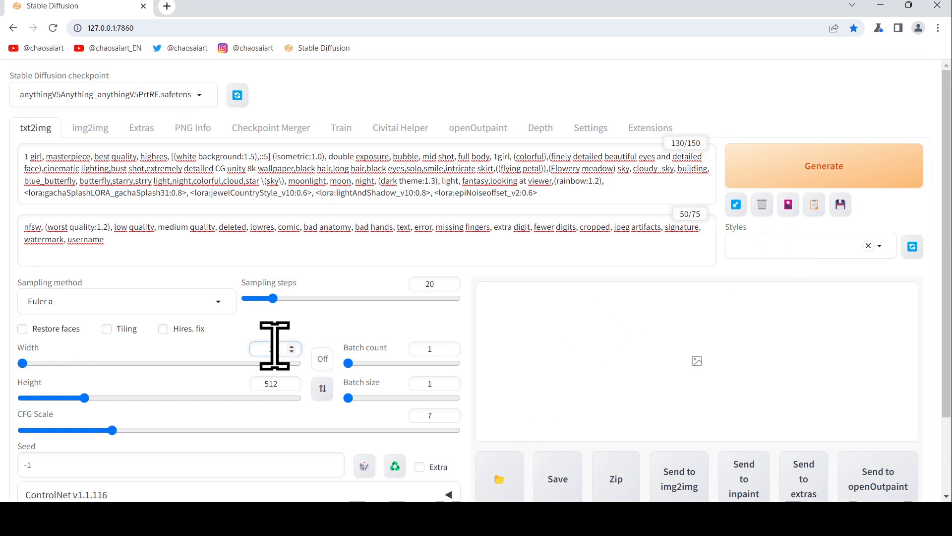
text(240)
key(Tab)
text(720)
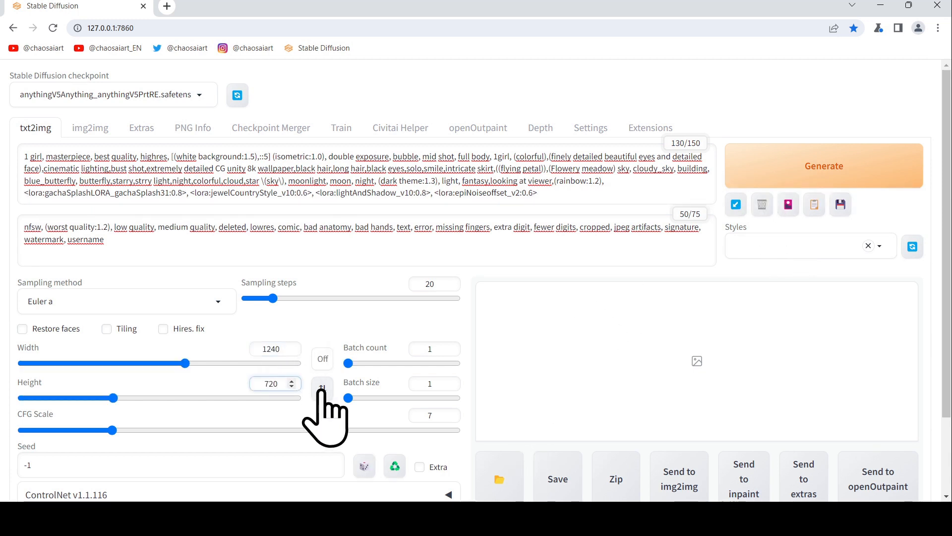
double_click(170, 455)
key(ctrl+v)
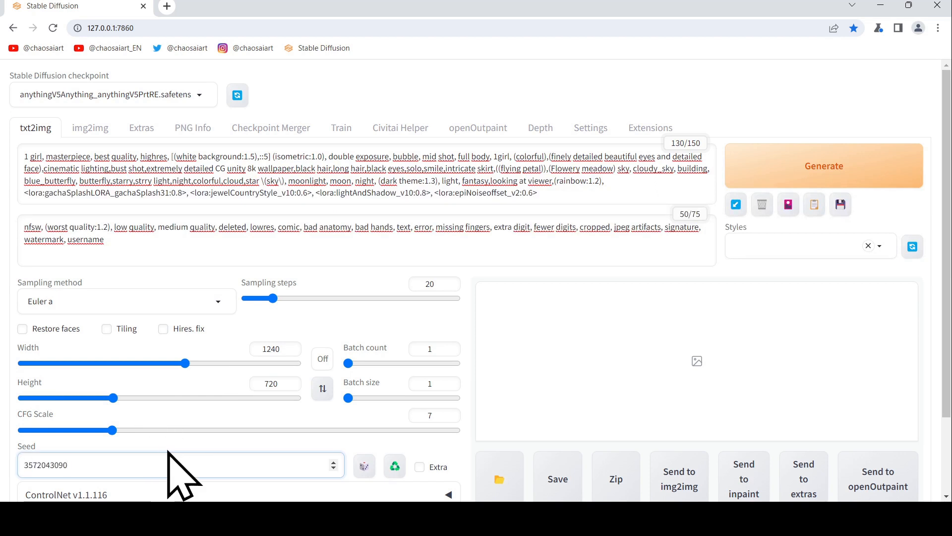
click(776, 160)
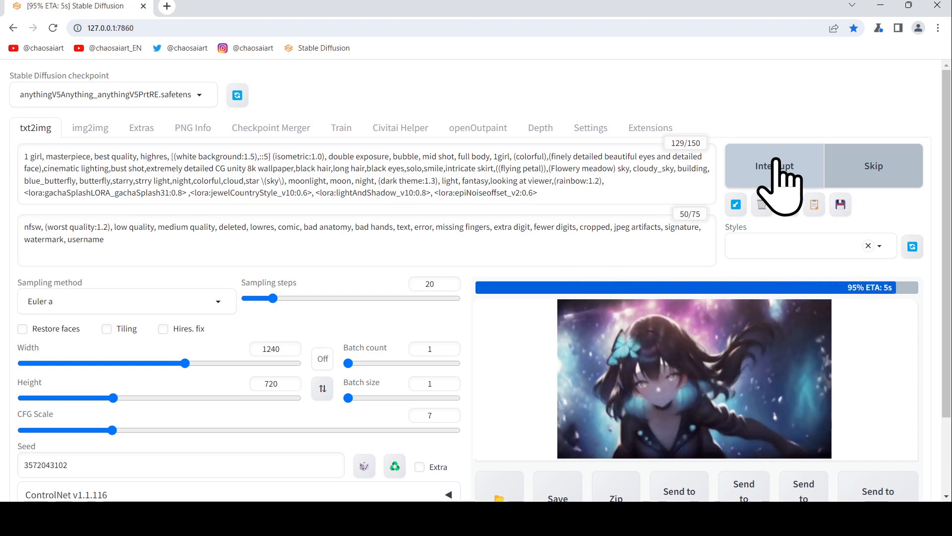
Step: Browse the posts in the Discord image-prompt channel
scroll(667, 357, down, 5)
click(761, 183)
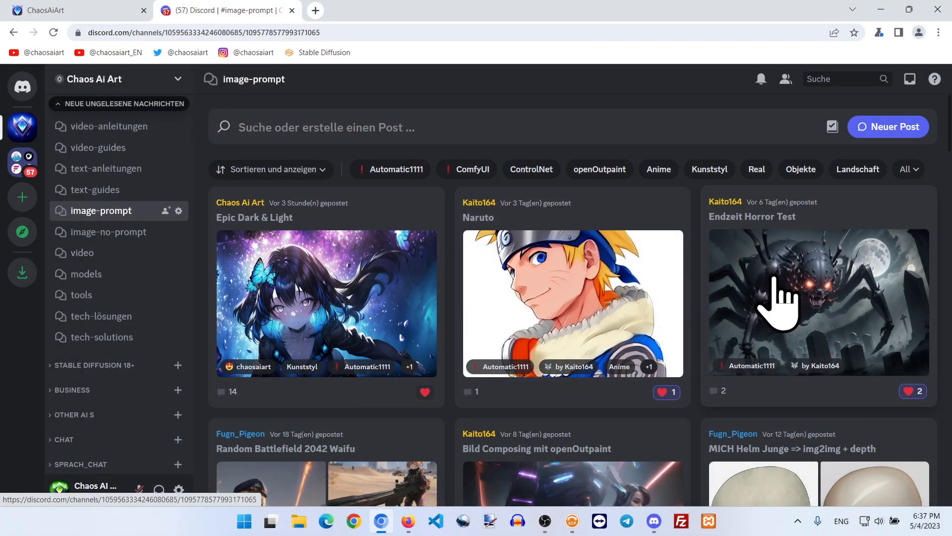
scroll(778, 297, down, 5)
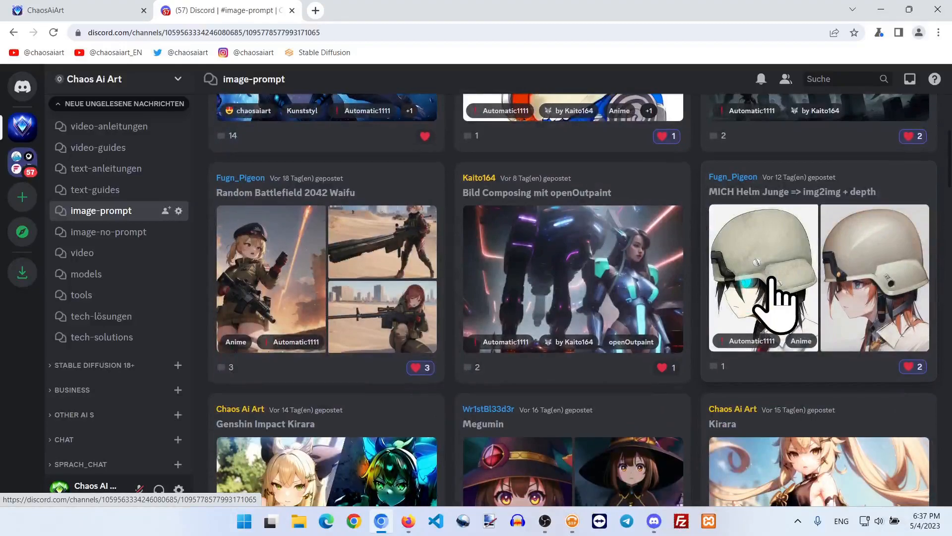
scroll(776, 303, down, 5)
scroll(778, 298, down, 5)
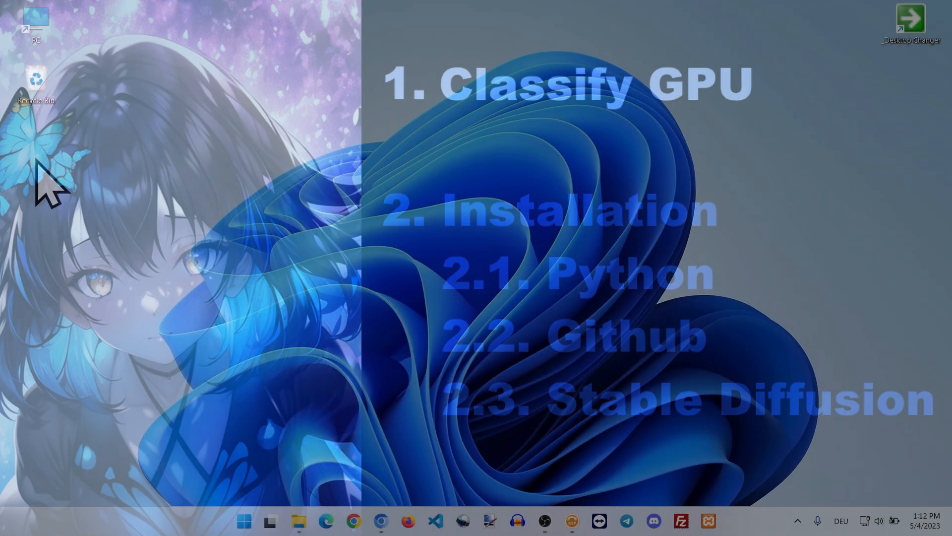
Step: Create a new folder on the desktop named S-Dif
right_click(37, 158)
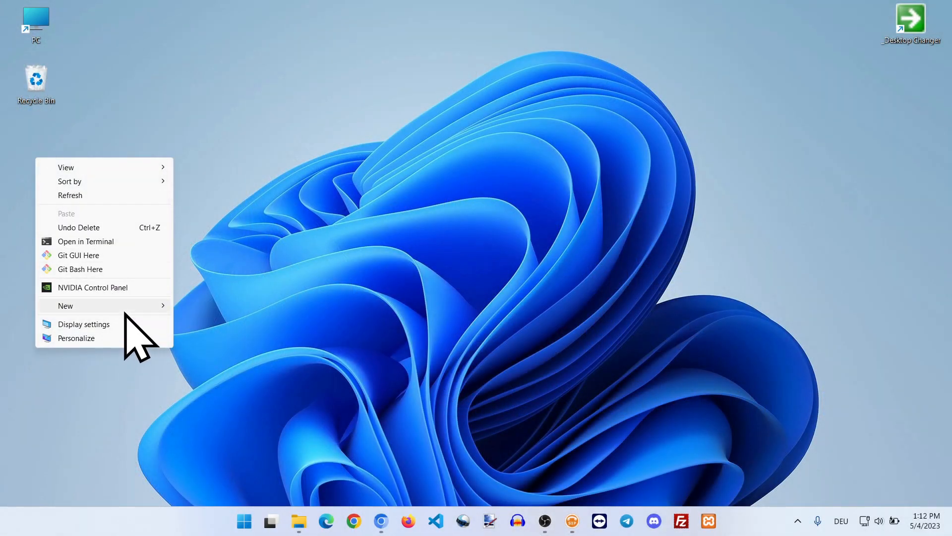
mouse_move(124, 308)
click(222, 307)
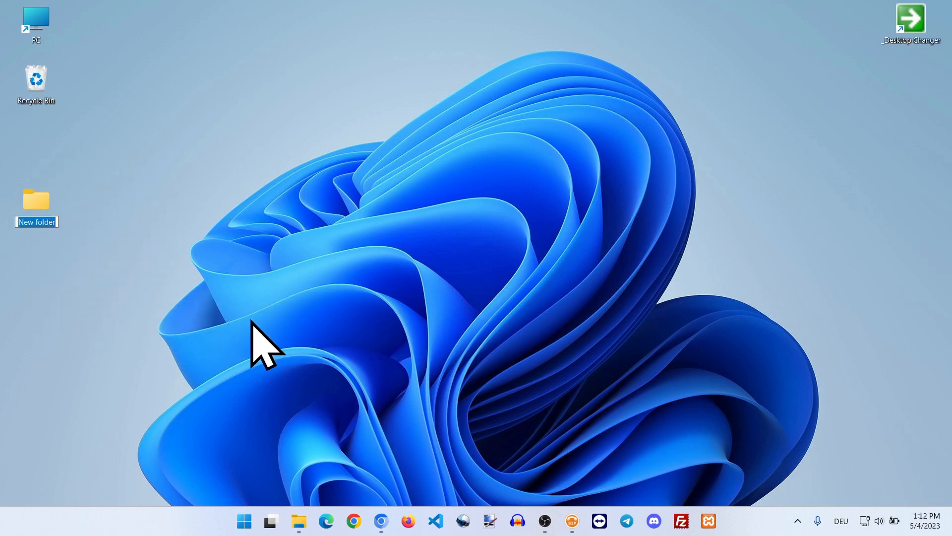
text(S-Dif)
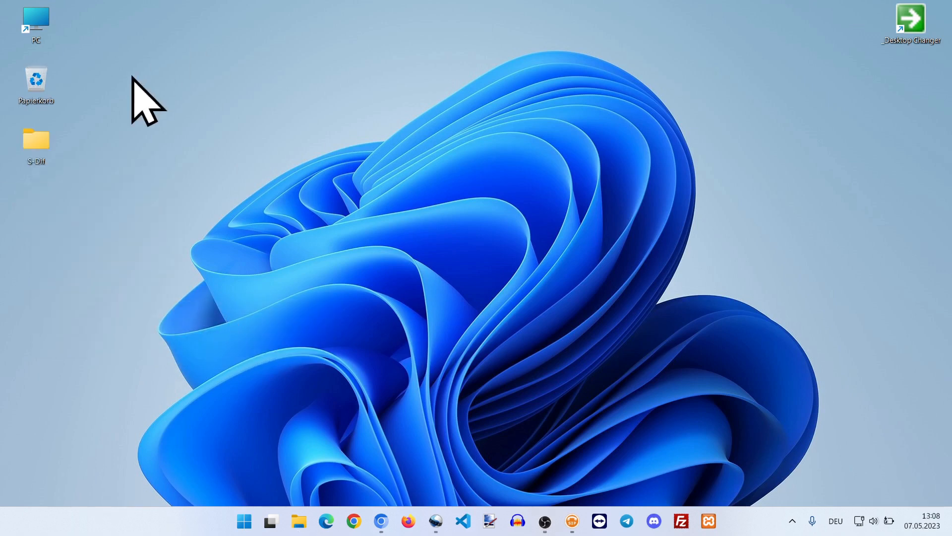
Step: Open the browser and go to chaosaiart.de/stablediffusion/install/windows/guide
click(383, 526)
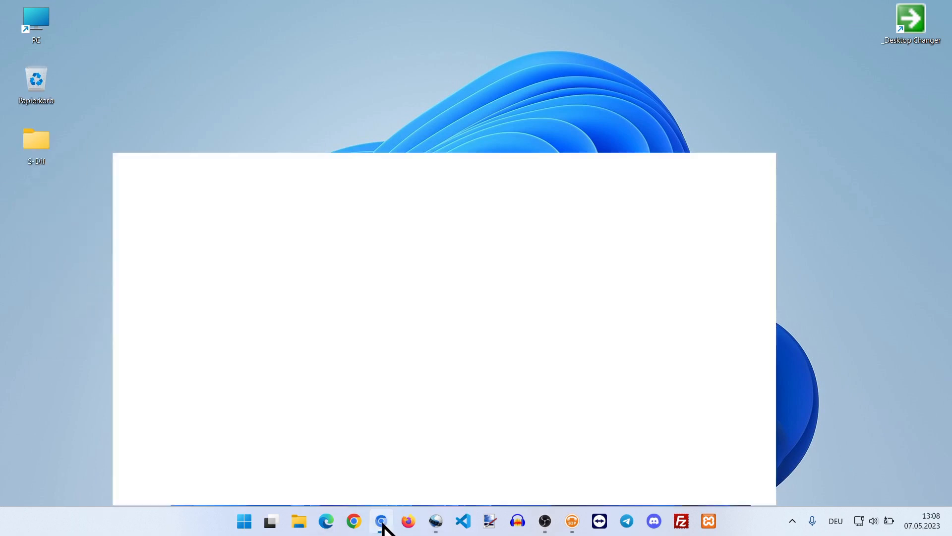
click(254, 32)
key(ctrl+a)
text(https://chaosaiart.de/stablediffusion/install/windows/guide)
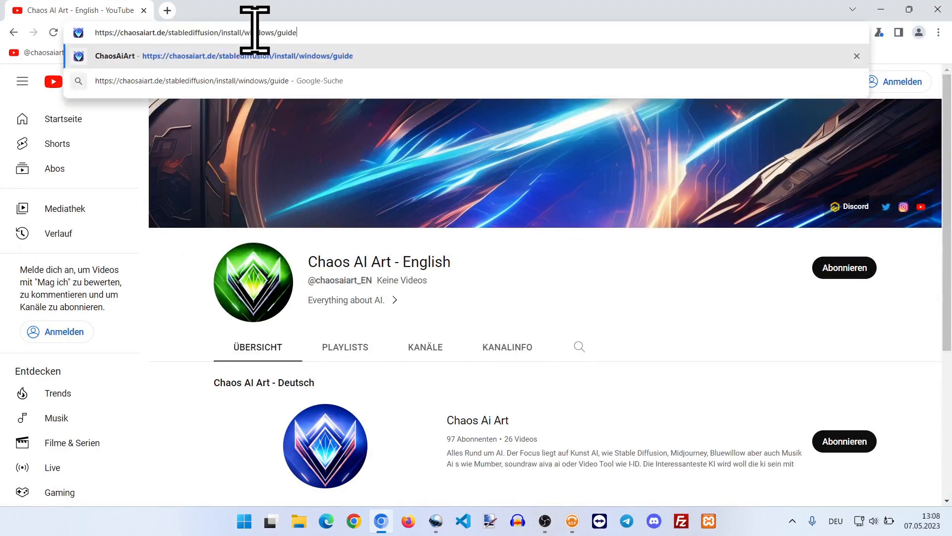
key(Return)
Step: Copy the command wmic path win32_VideoController get name from the guide and minimize the browser
scroll(195, 199, down, 5)
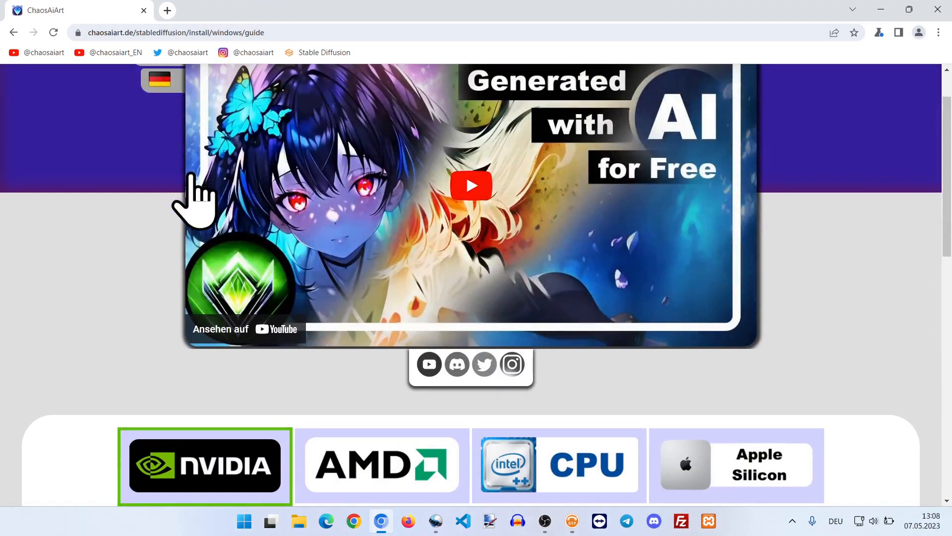
scroll(195, 199, down, 3)
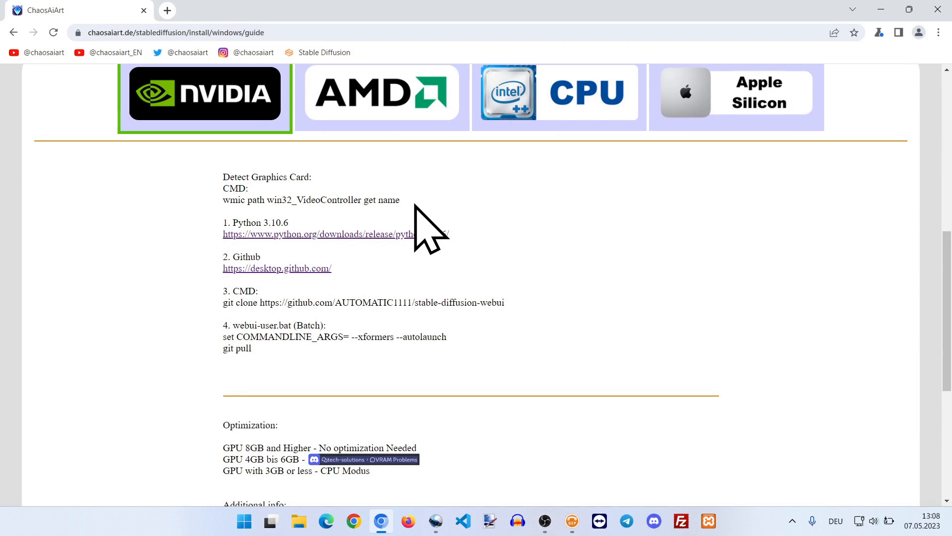
drag(401, 200, 224, 200)
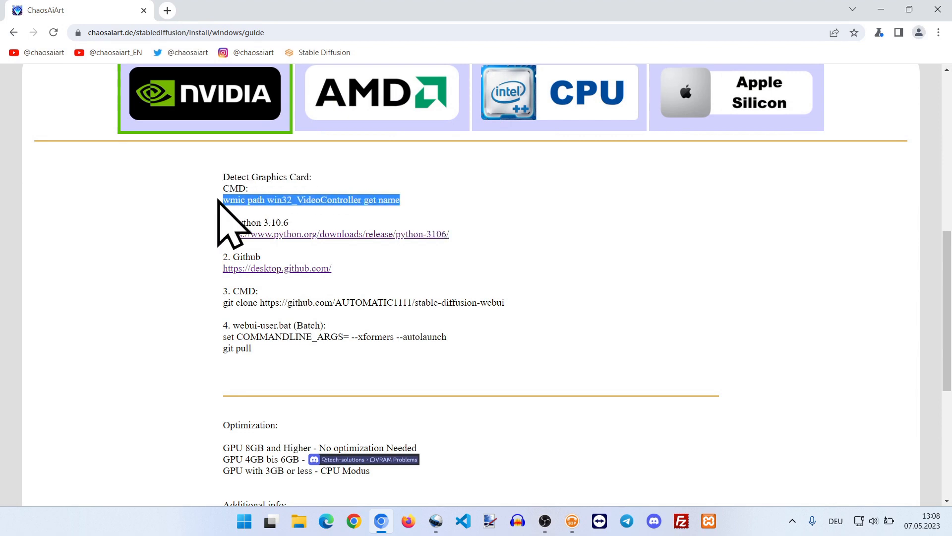
right_click(243, 199)
click(270, 210)
click(879, 10)
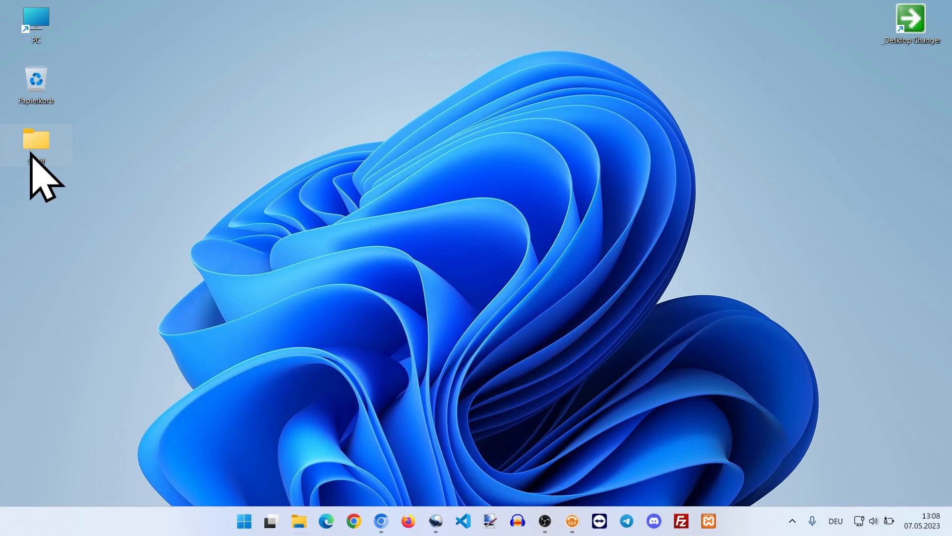
Step: Open the S-Dif folder and launch a command prompt there by entering cmd as the folder path
double_click(30, 154)
click(468, 167)
text(c)
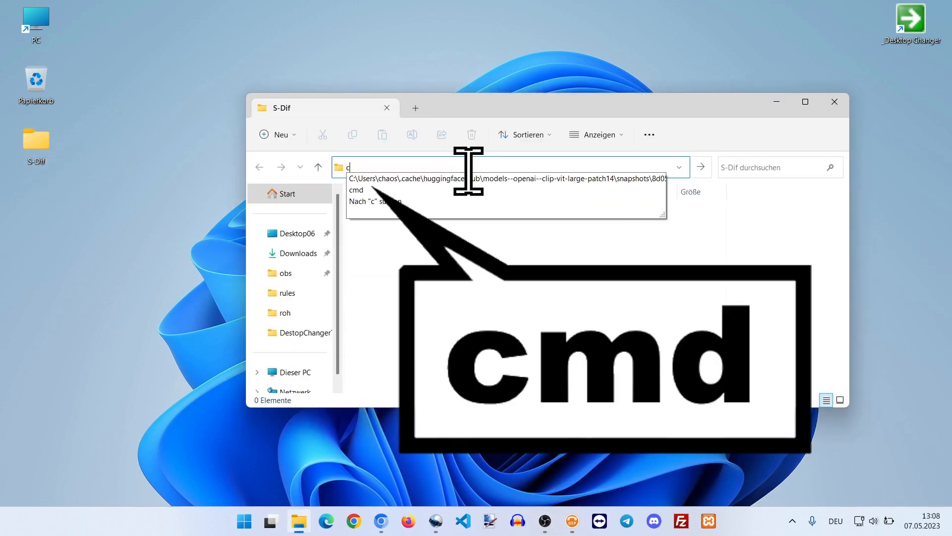
text(md)
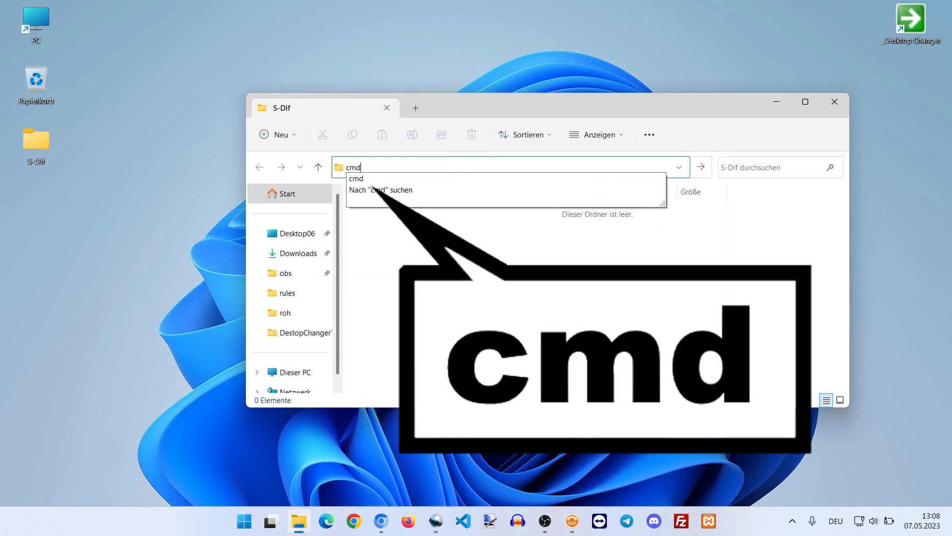
key(Return)
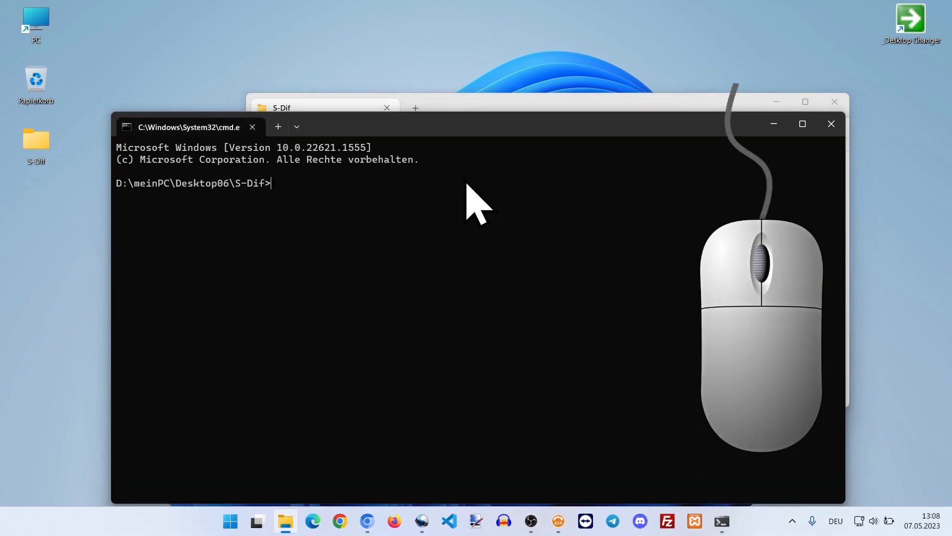
Step: Paste and run the graphics card detection command, then close the terminal and the folder window
right_click(464, 189)
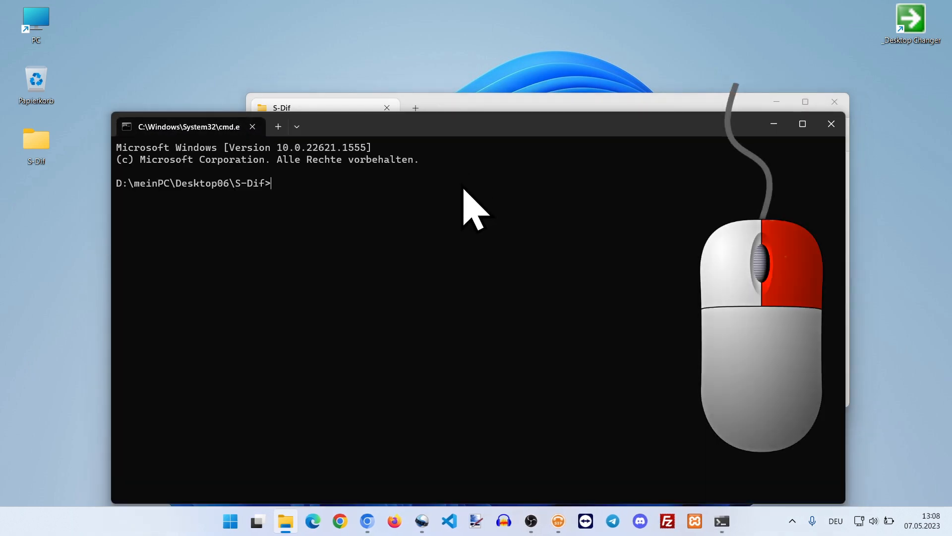
key(Return)
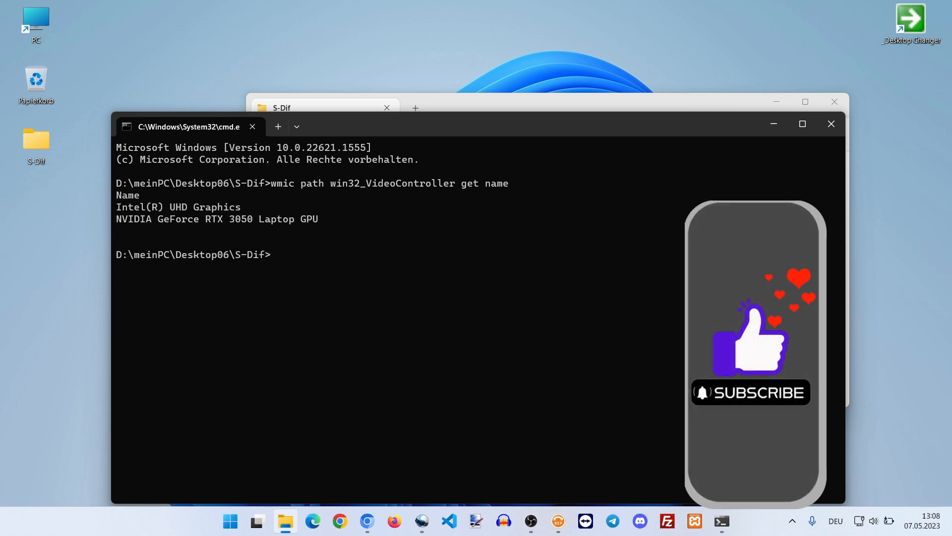
click(827, 128)
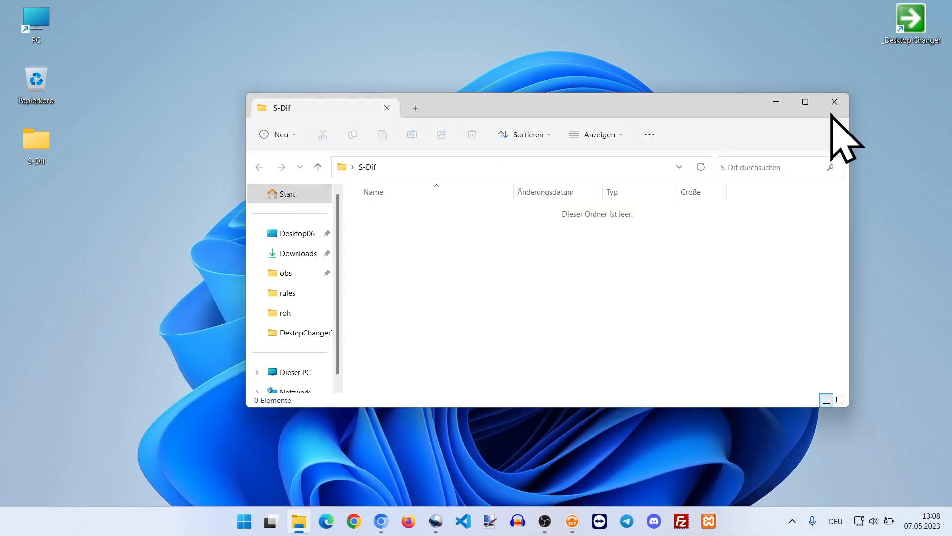
click(835, 101)
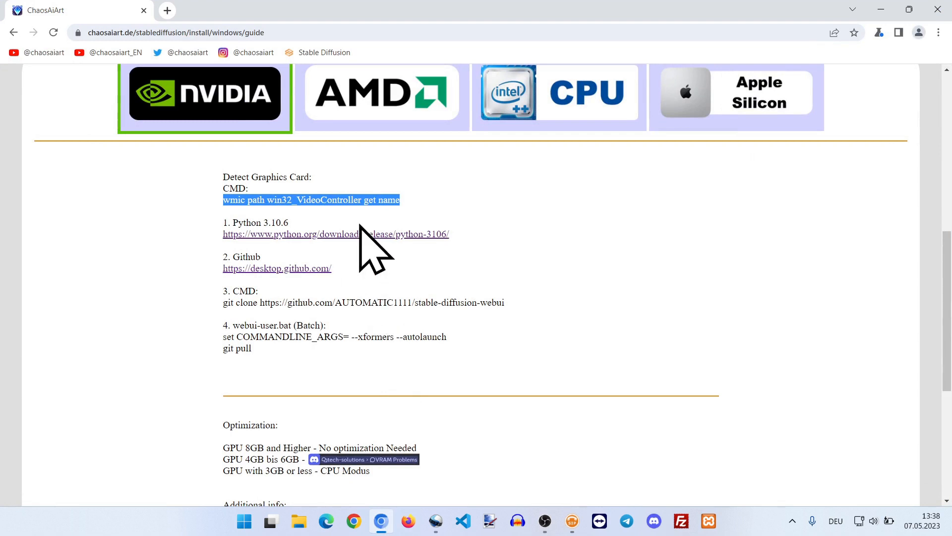
Step: Compare the guide's install instructions under the NVIDIA, AMD and CPU options
scroll(367, 238, up, 1)
click(369, 166)
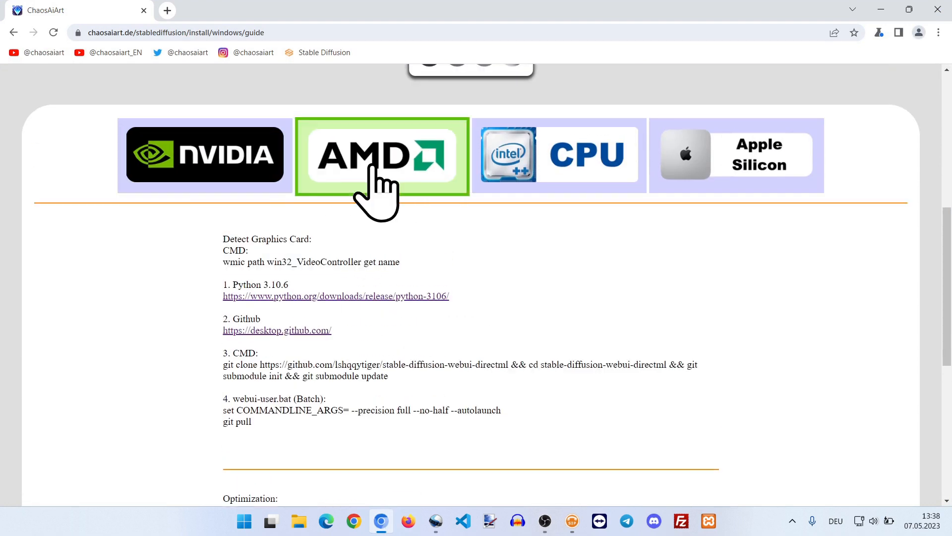
click(273, 169)
click(386, 171)
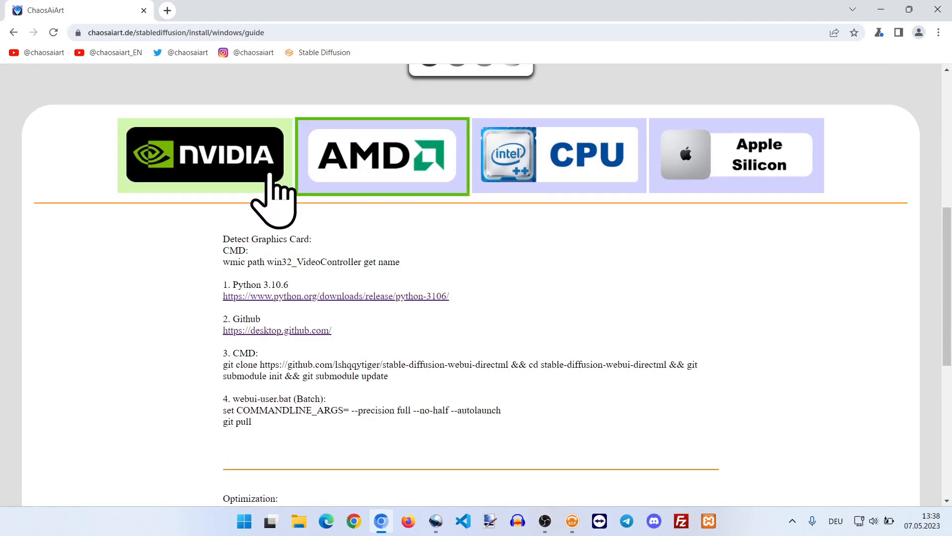
click(272, 195)
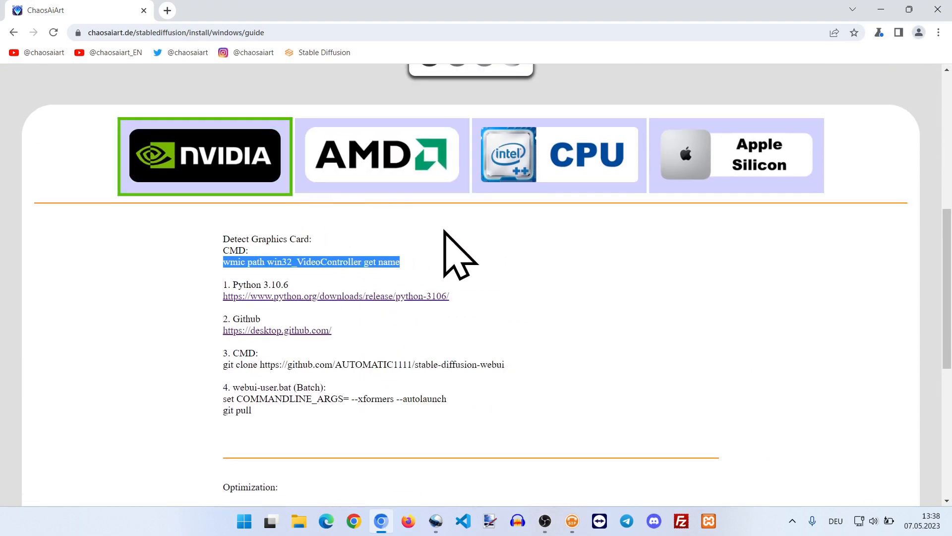
click(504, 185)
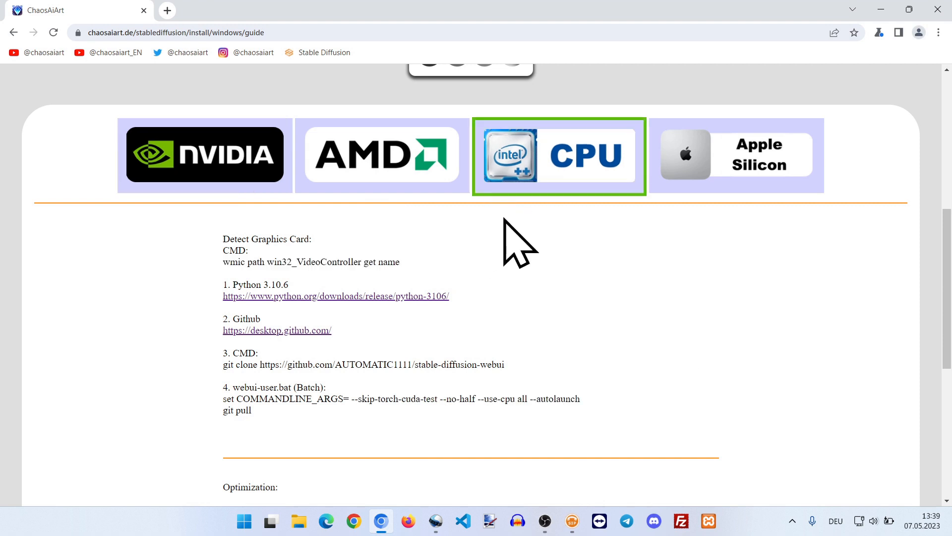
click(258, 176)
click(260, 259)
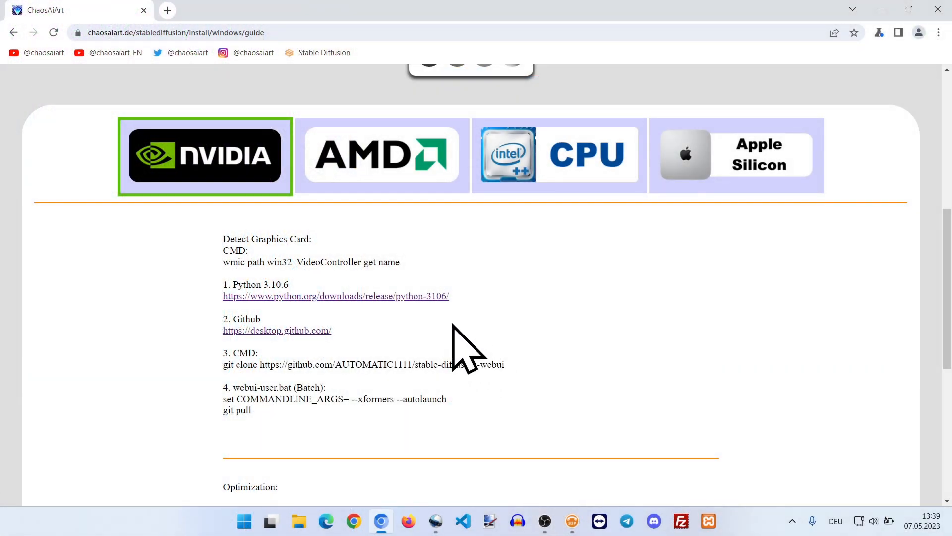
Step: Open the Python 3.10.6 release page and download the Windows installer (64-bit)
click(425, 296)
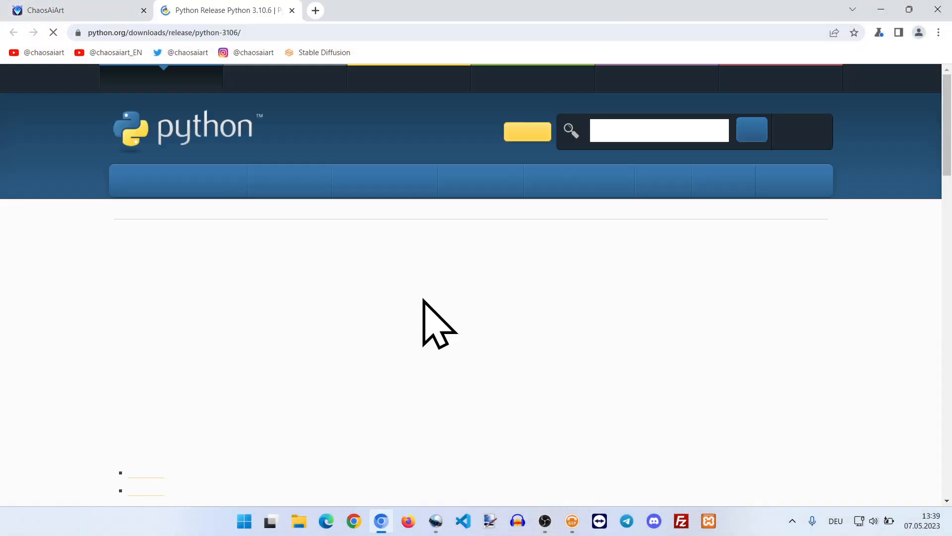
scroll(424, 299, down, 20)
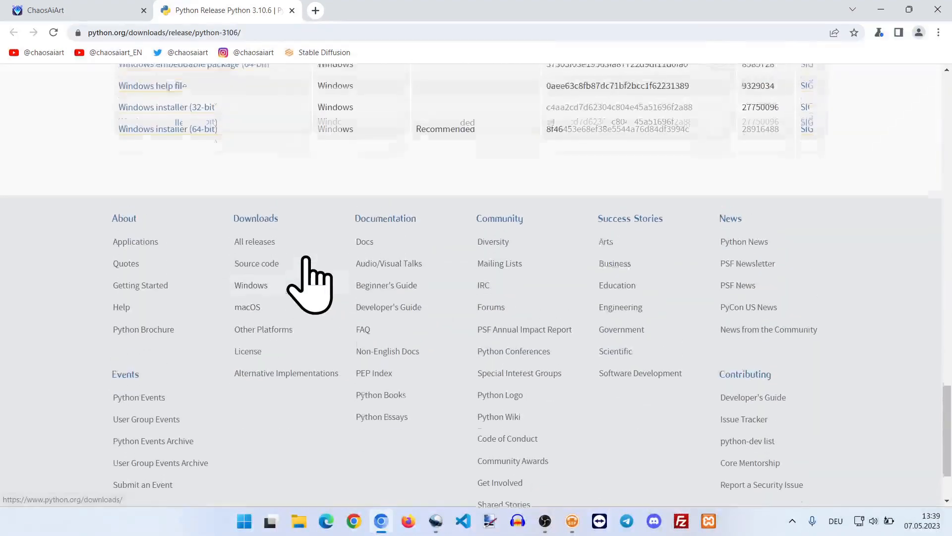
scroll(306, 259, up, 4)
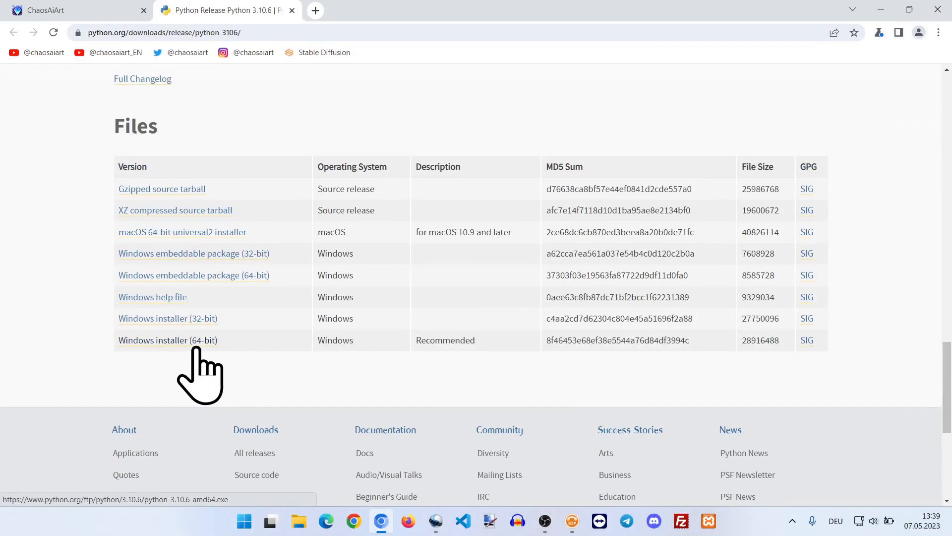
click(196, 347)
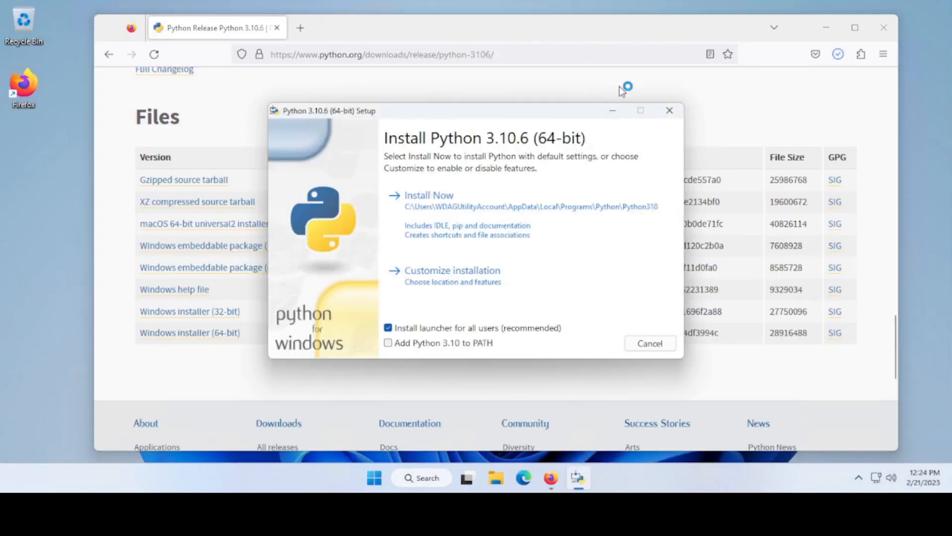
Step: Install Python 3.10.6 with the Add Python 3.10 to PATH option enabled, then close the setup
click(483, 343)
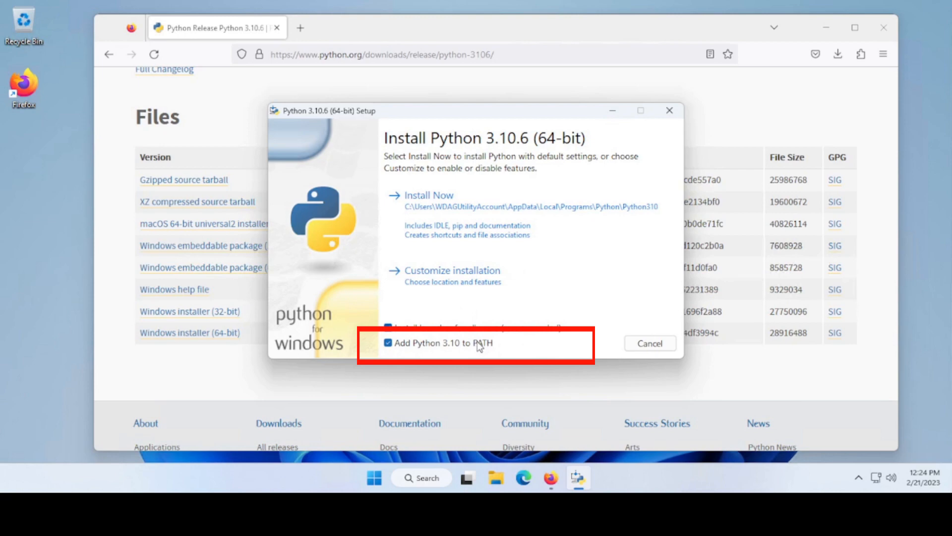
click(418, 214)
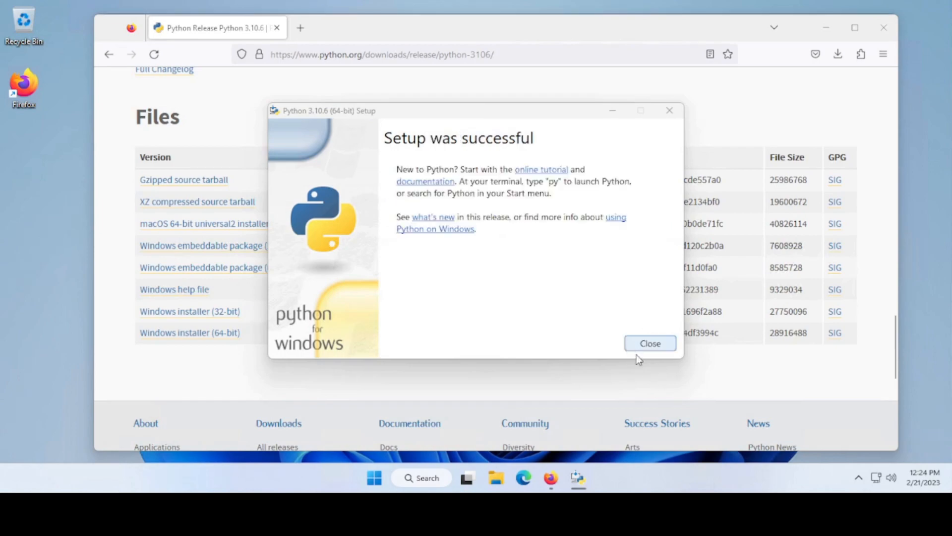
click(659, 343)
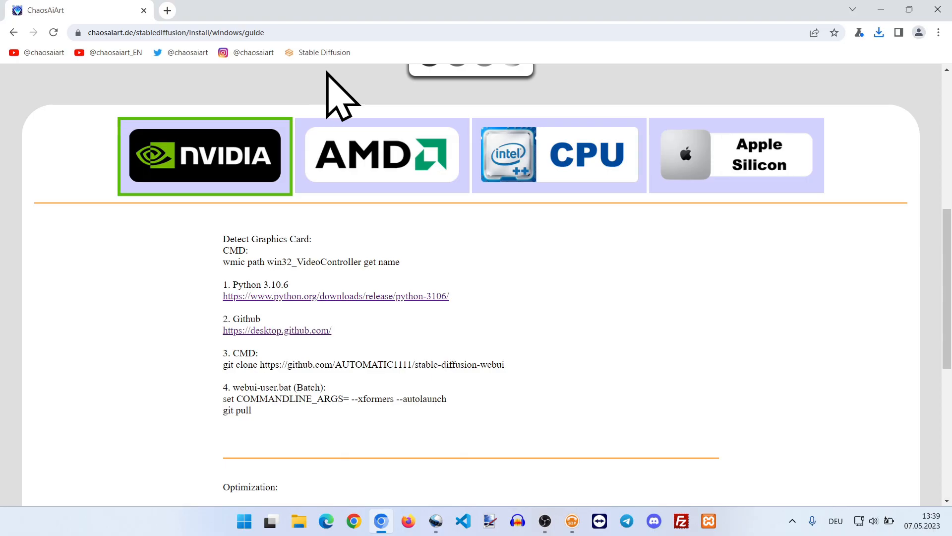
Step: Download GitHub Desktop for Windows (64bit) from the guide's link and close its welcome window
click(312, 331)
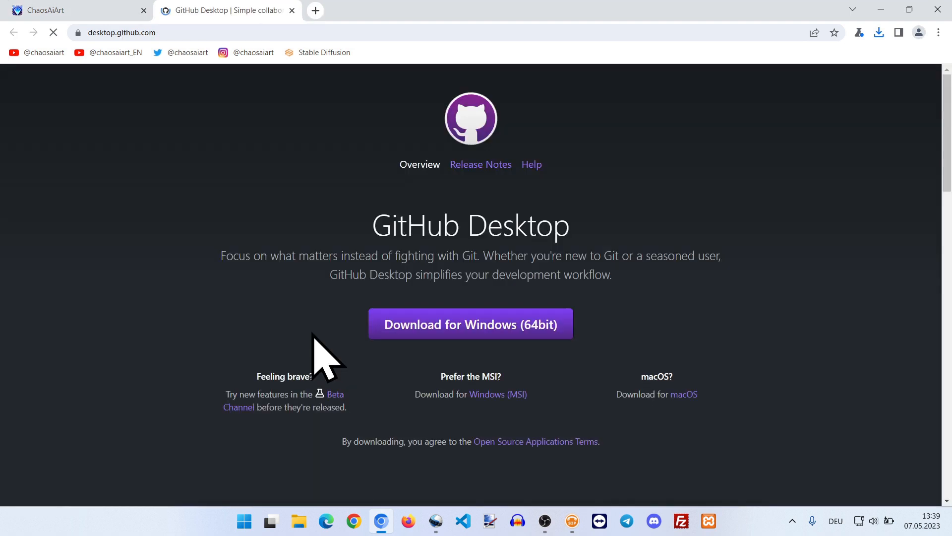
click(529, 329)
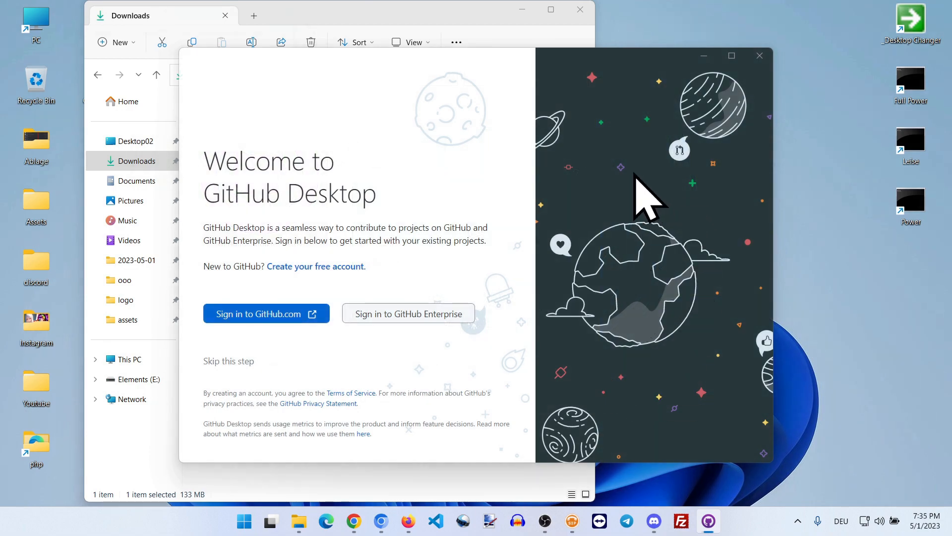
click(760, 55)
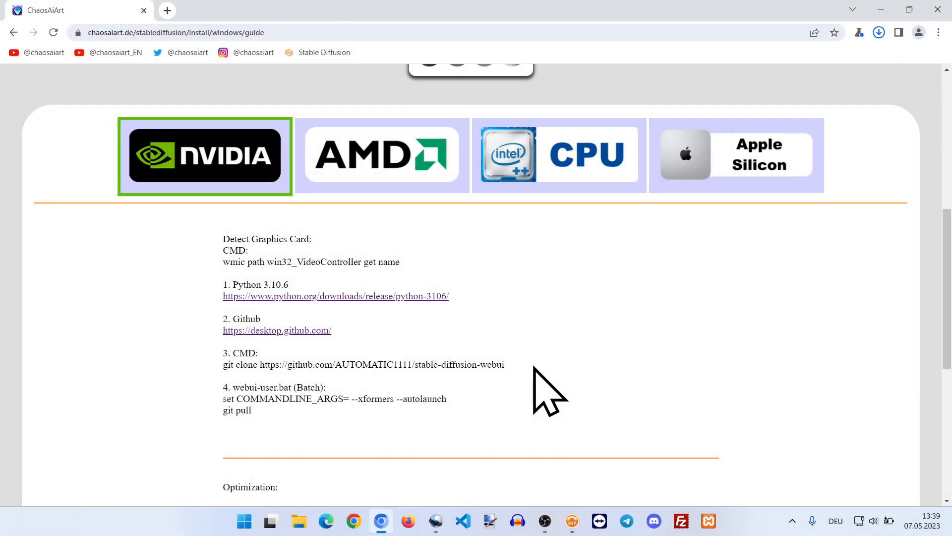
mouse_move(504, 365)
mouse_down()
mouse_move(495, 374)
mouse_move(240, 374)
mouse_move(248, 367)
mouse_up()
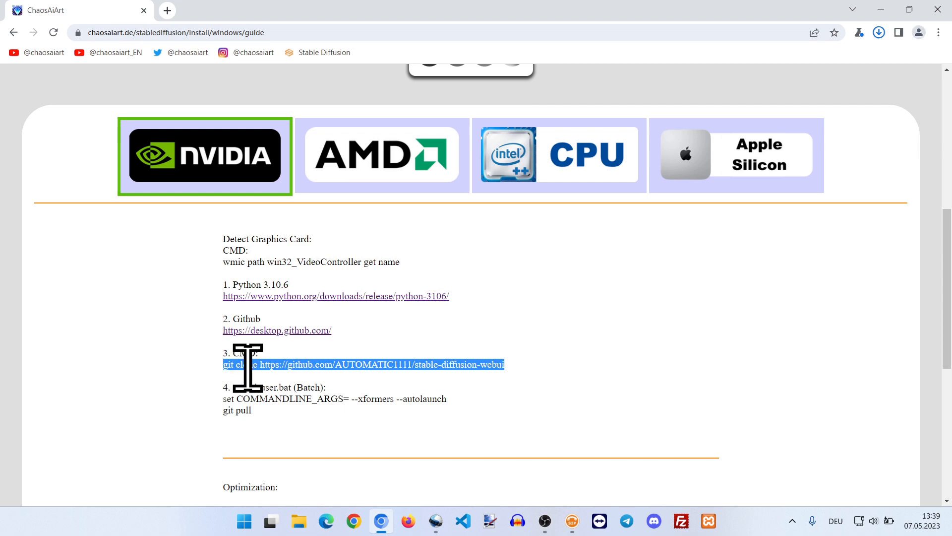
right_click(248, 368)
click(266, 374)
click(586, 345)
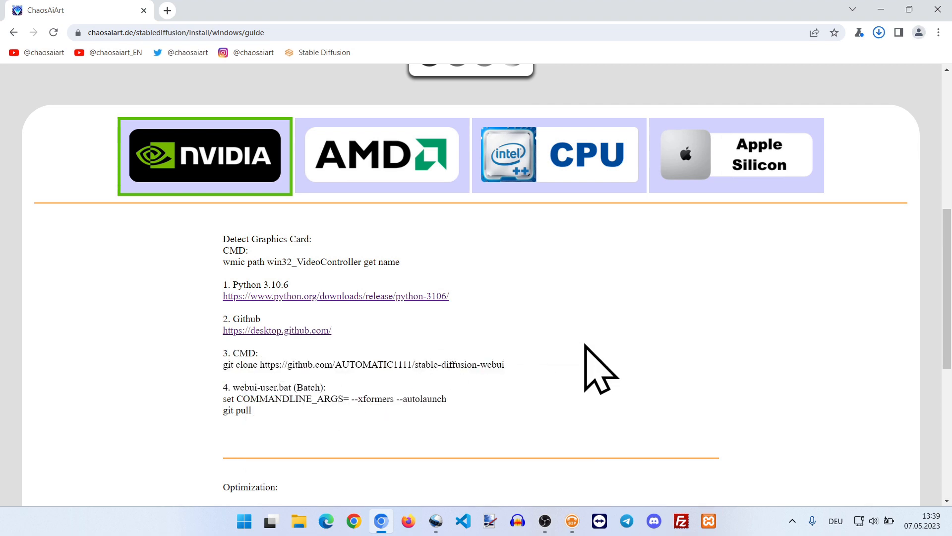
click(881, 9)
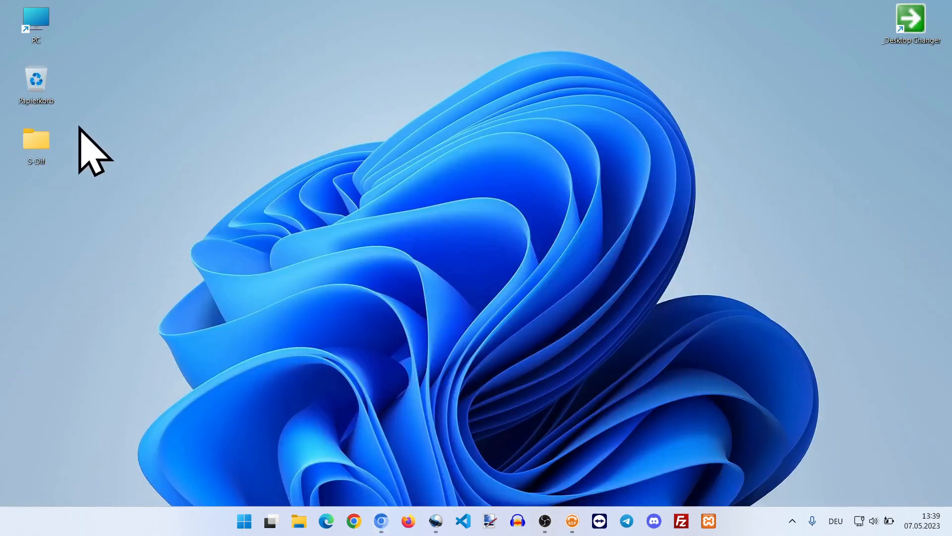
Step: Open the S-Dif folder and launch a command prompt there by entering cmd as the folder path
double_click(35, 142)
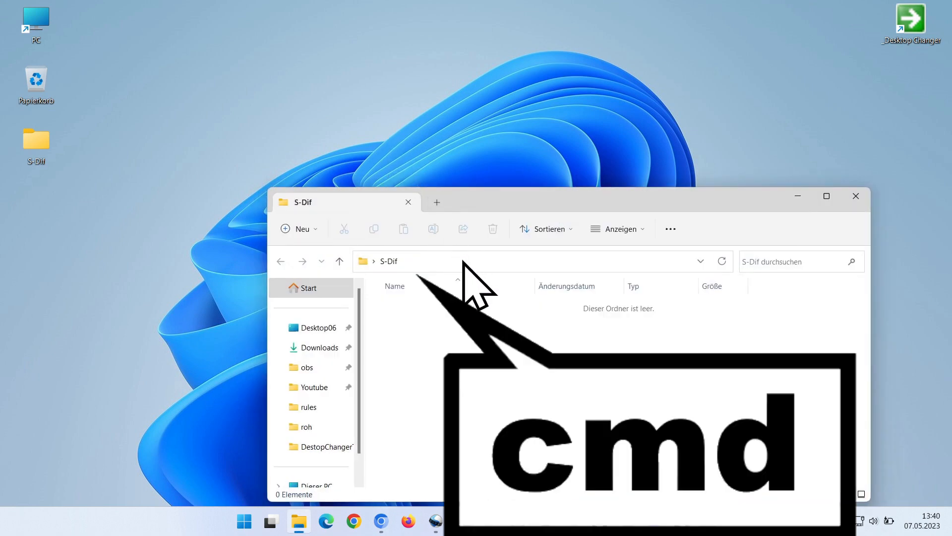
click(463, 261)
text(cmd)
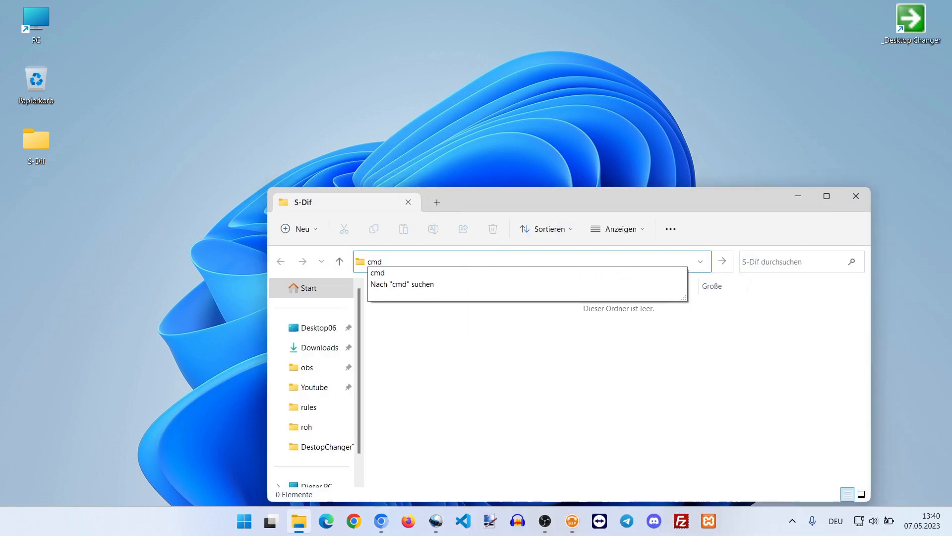
key(Return)
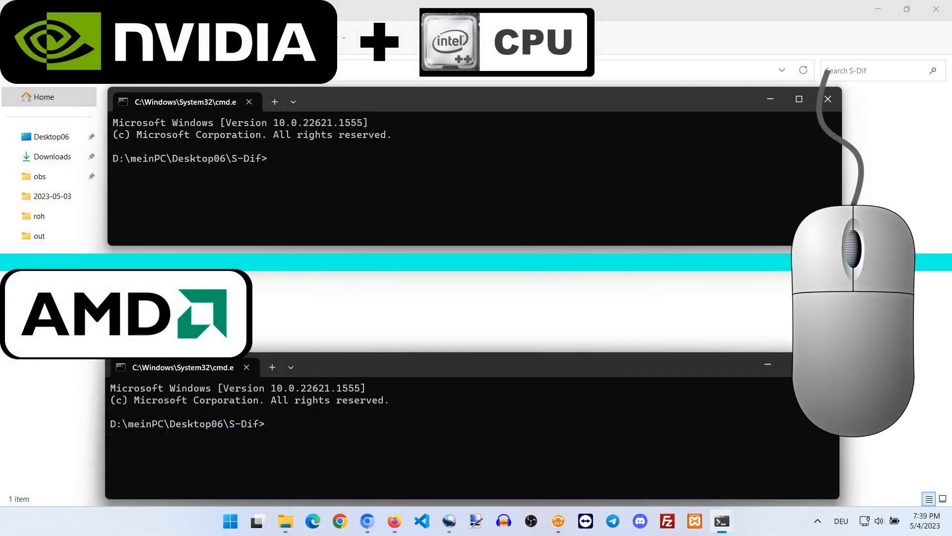
Step: Paste and run the git clone command in the terminal, then close the terminal
right_click(474, 178)
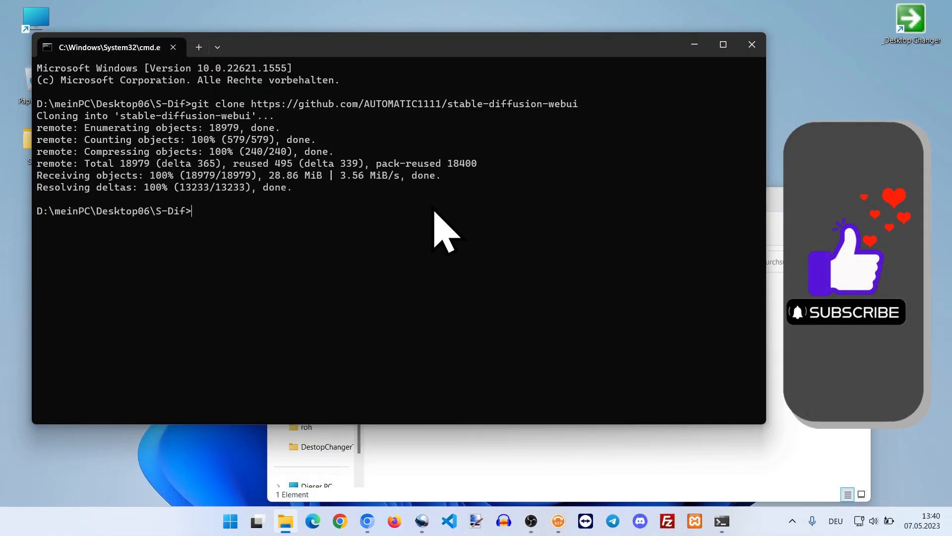
click(750, 47)
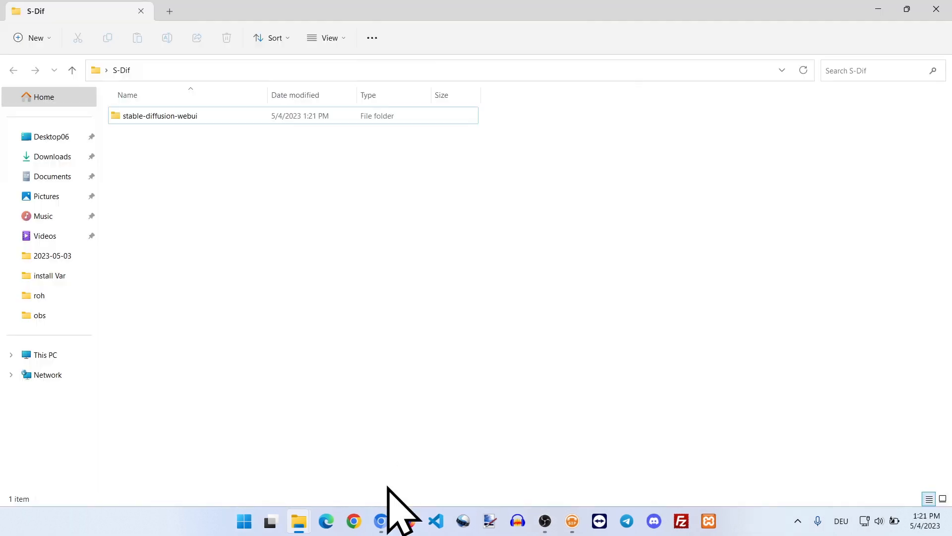
Step: Copy the guide's webui-user.bat lines set COMMANDLINE_ARGS= --xformers --autolaunch and git pull, then minimize the browser
click(381, 520)
click(374, 411)
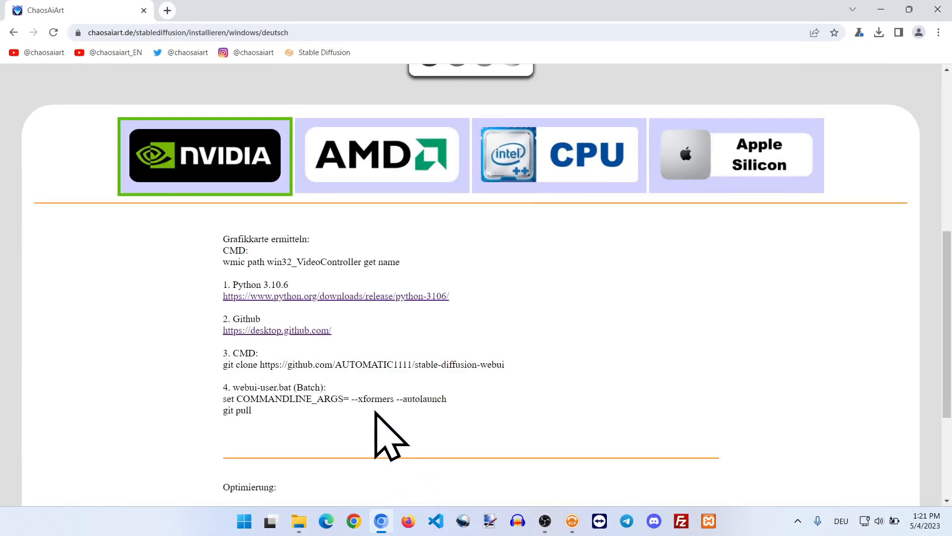
drag(258, 416, 230, 400)
right_click(239, 402)
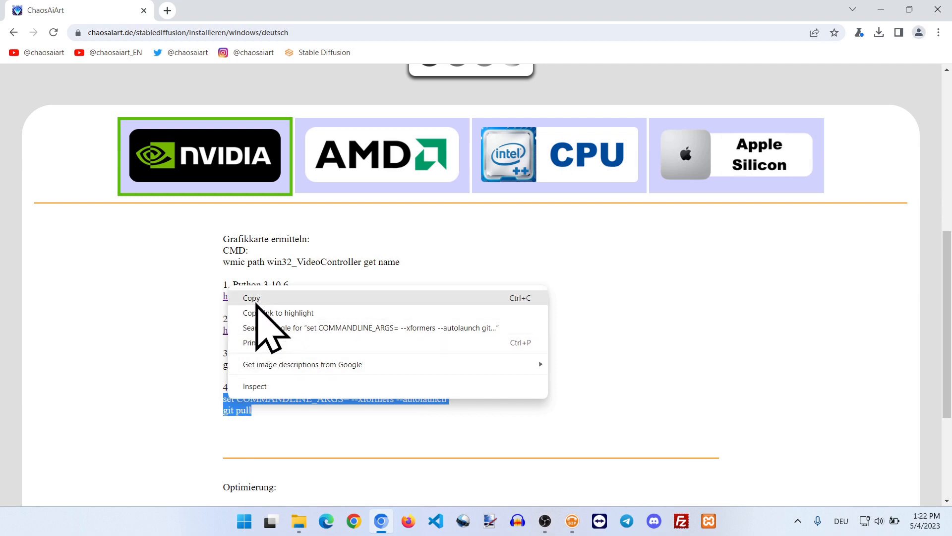
click(254, 299)
click(881, 10)
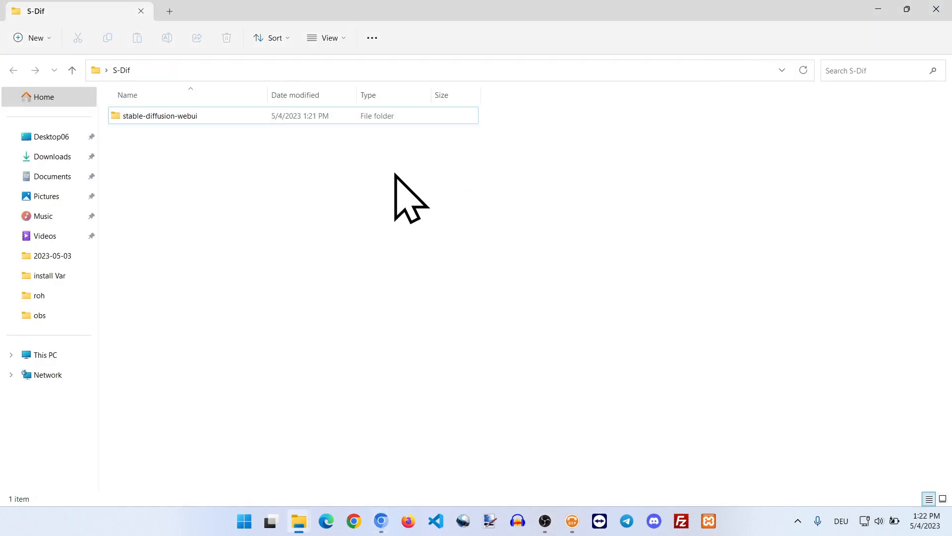
Step: Edit webui-user.bat in the stable-diffusion-webui folder to contain the copied arguments and git pull, save and close it
double_click(196, 118)
scroll(226, 146, down, 5)
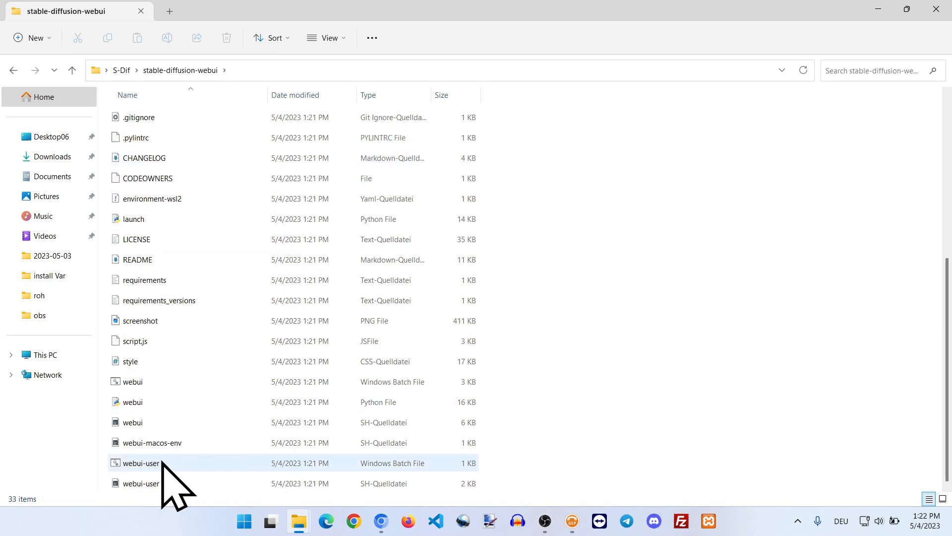
right_click(163, 464)
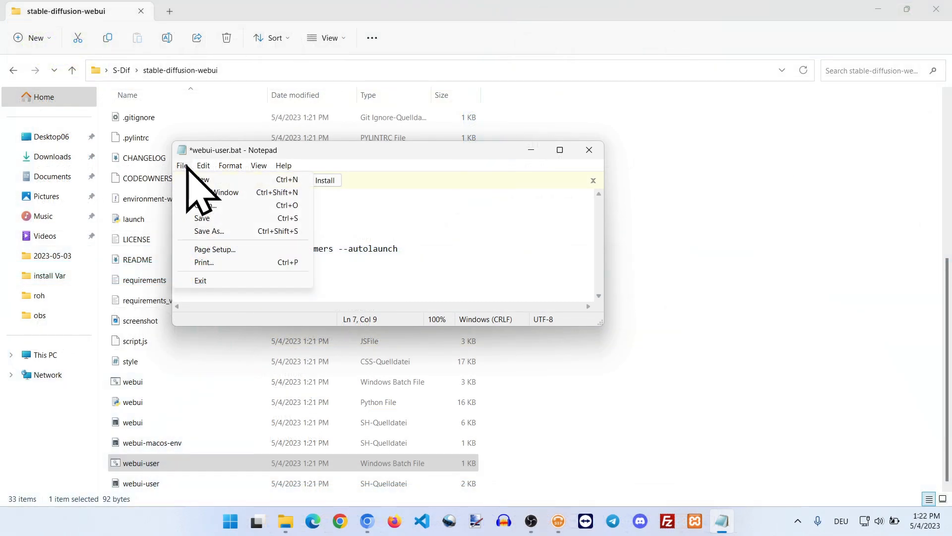
click(204, 219)
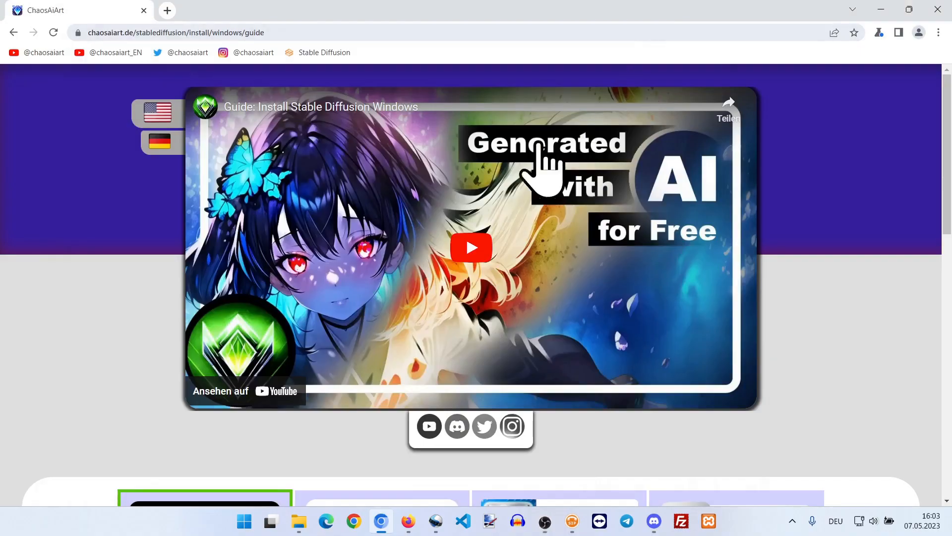
scroll(533, 178, down, 10)
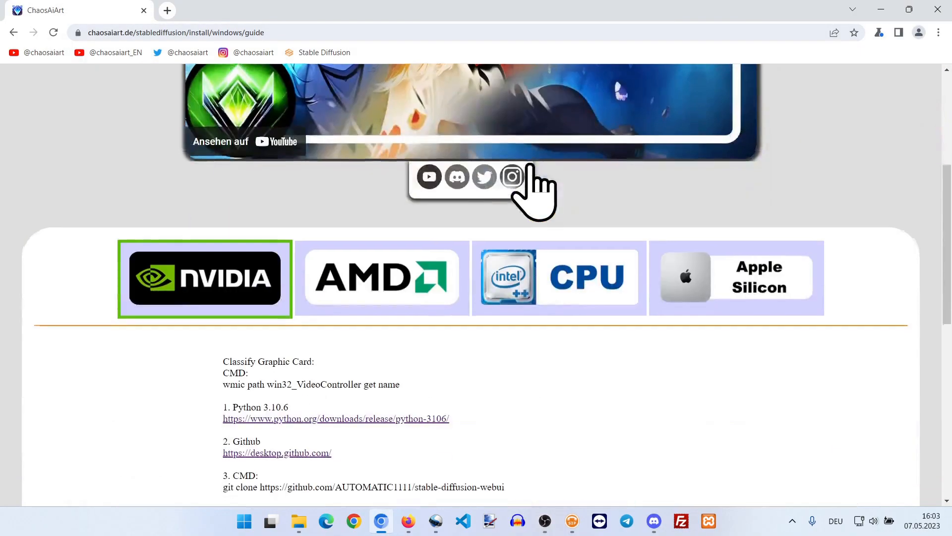
scroll(530, 165, down, 2)
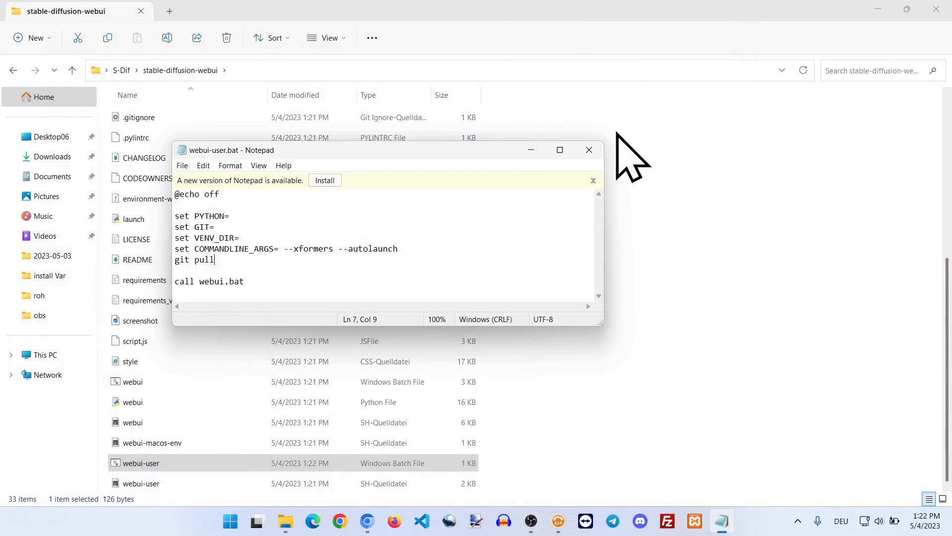
click(595, 149)
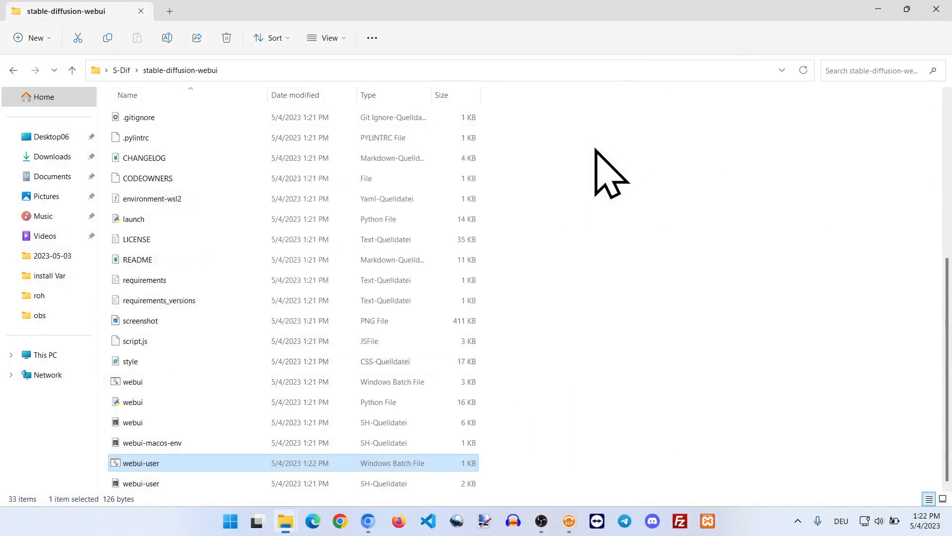
Step: Run webui-user.bat to install and start Stable Diffusion WebUI, then switch to its console window
double_click(422, 464)
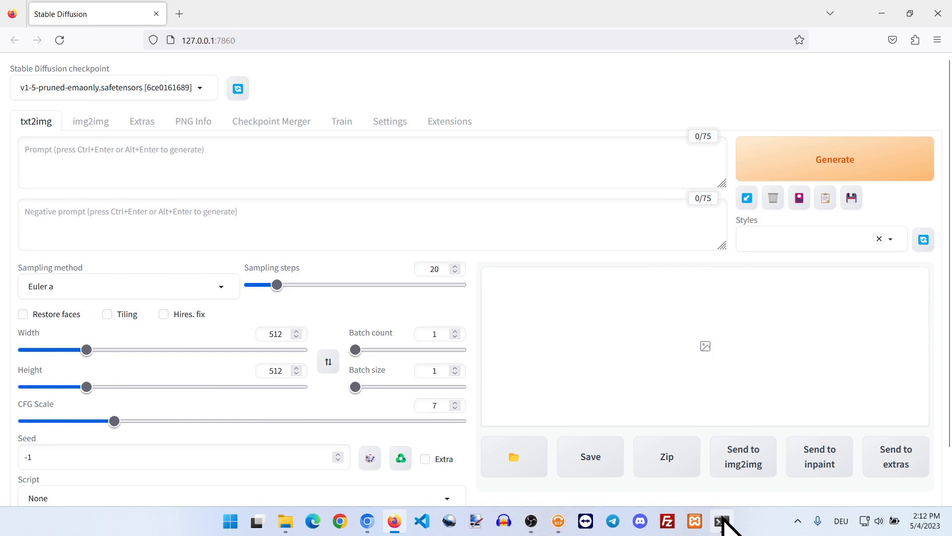
click(723, 521)
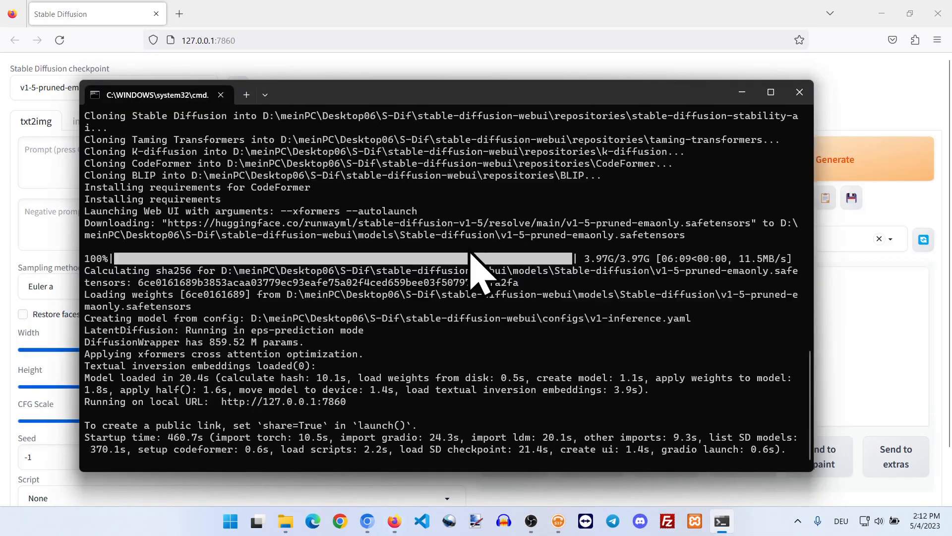
drag(352, 402, 222, 402)
click(231, 408)
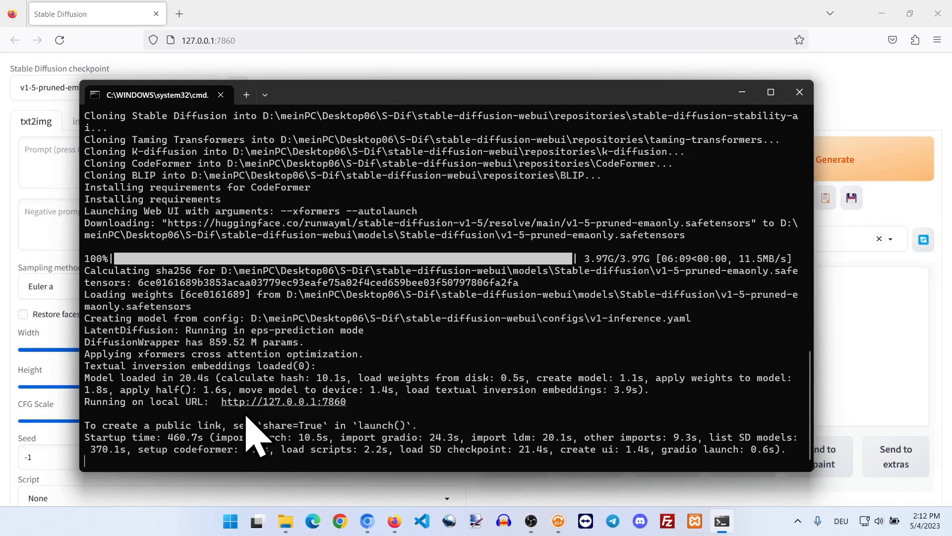
click(368, 520)
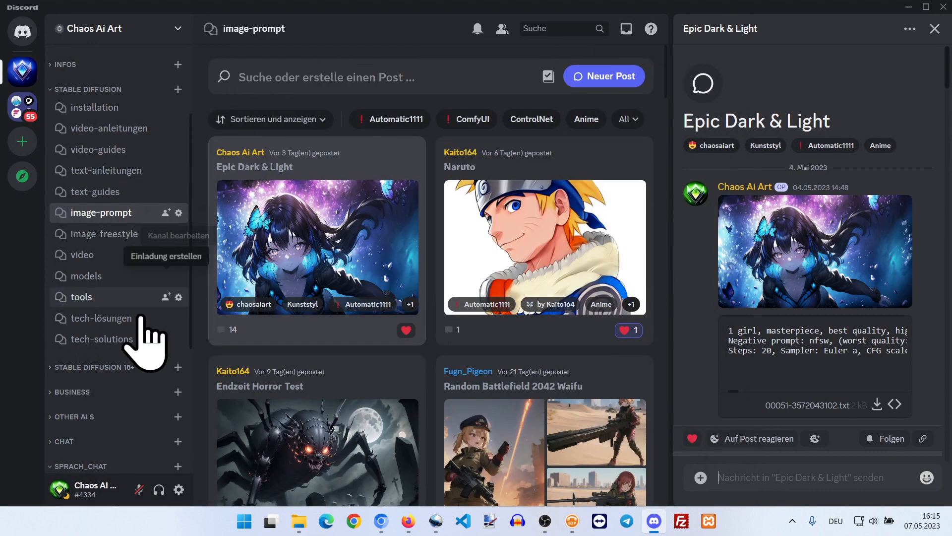
click(101, 342)
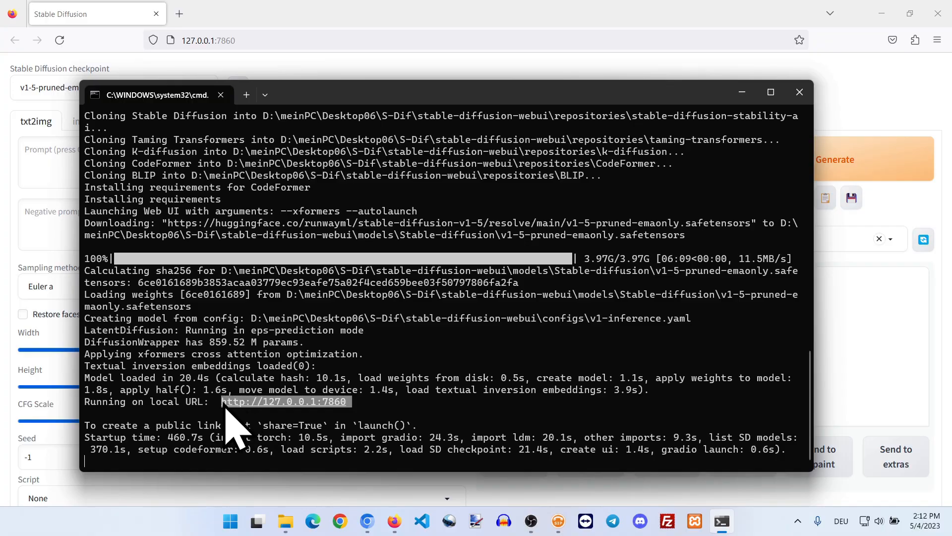
click(367, 520)
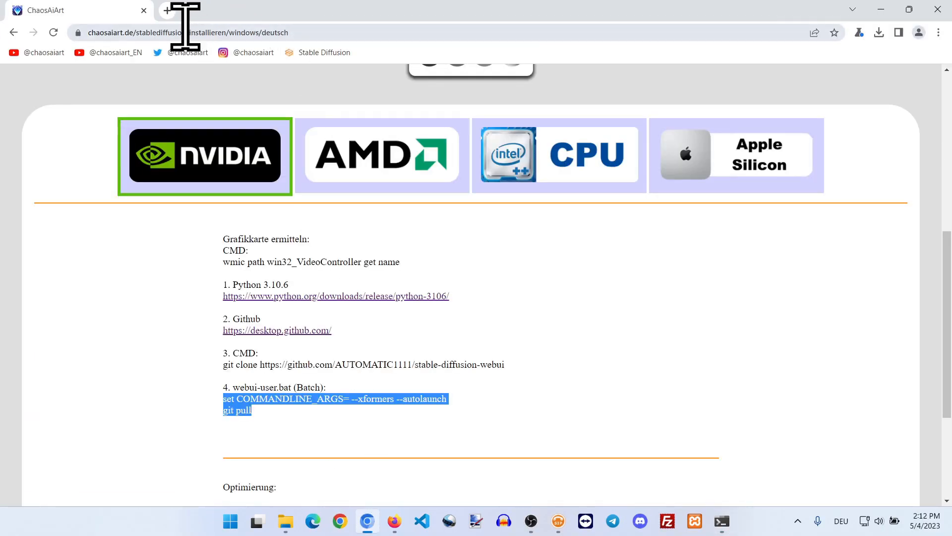
click(169, 10)
right_click(174, 32)
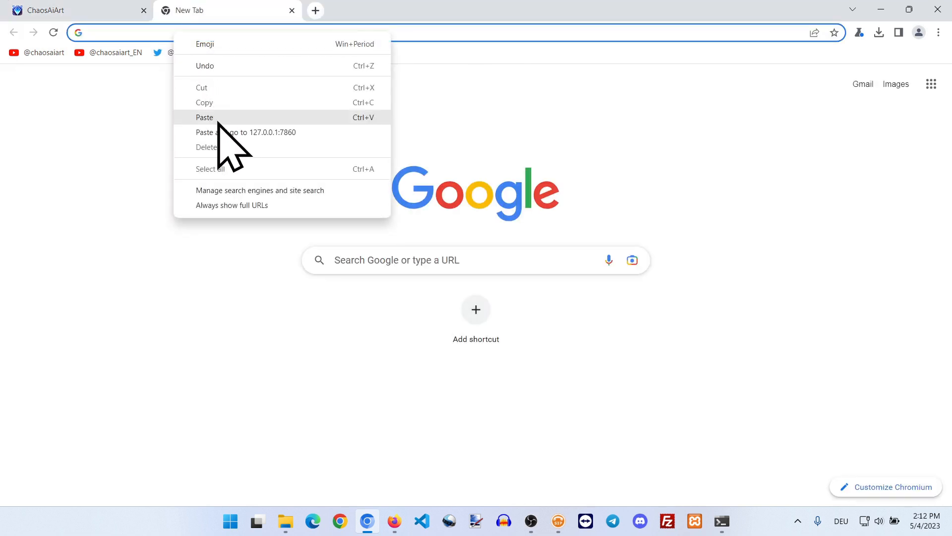
click(221, 132)
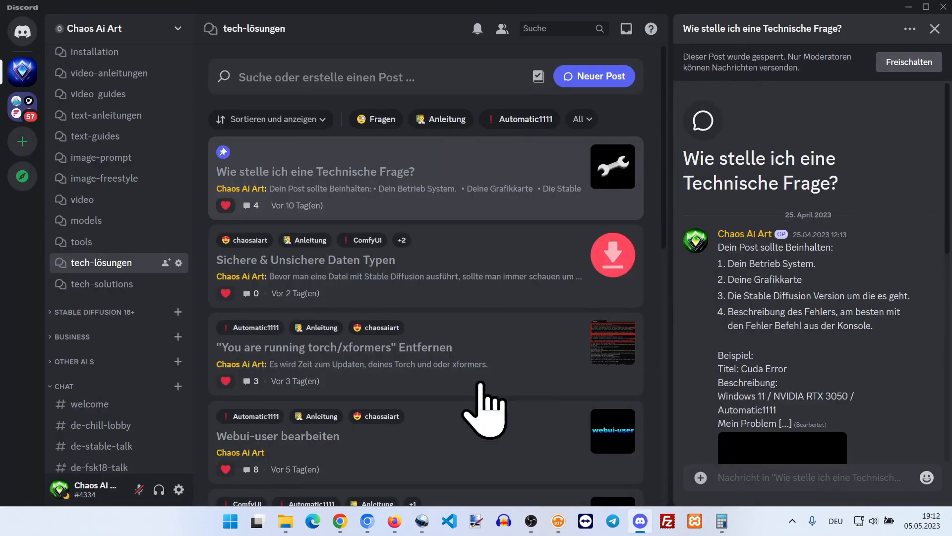
Step: Browse the Discord models channel filtered to Checkpoint posts
click(107, 221)
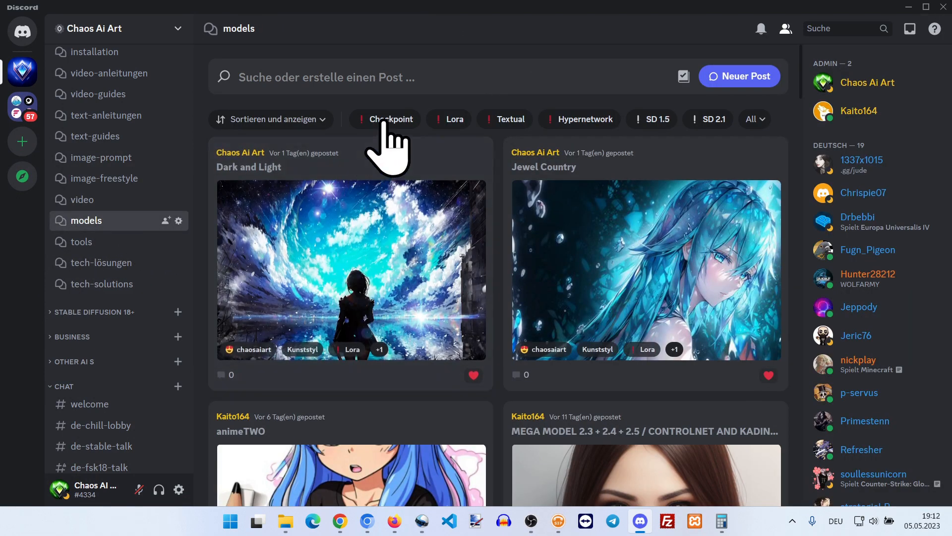
click(386, 121)
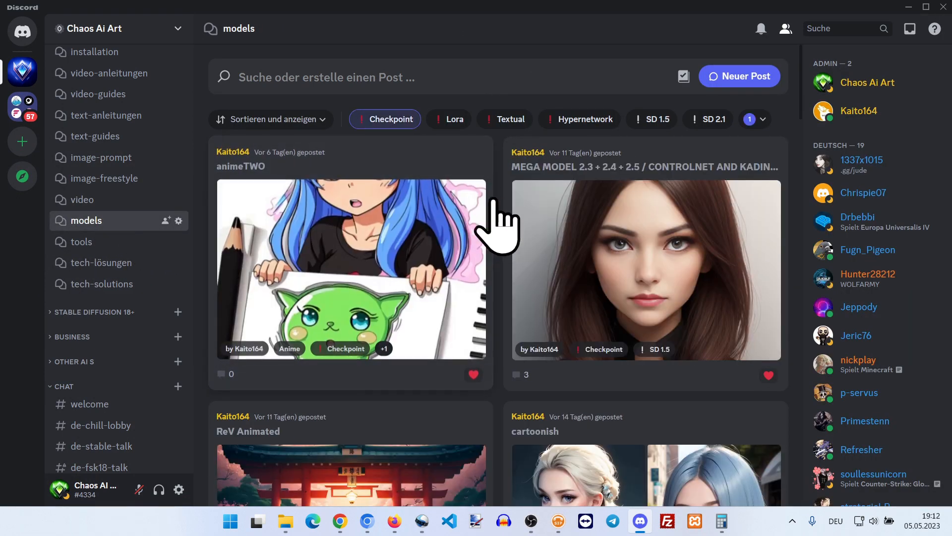
scroll(496, 219, down, 15)
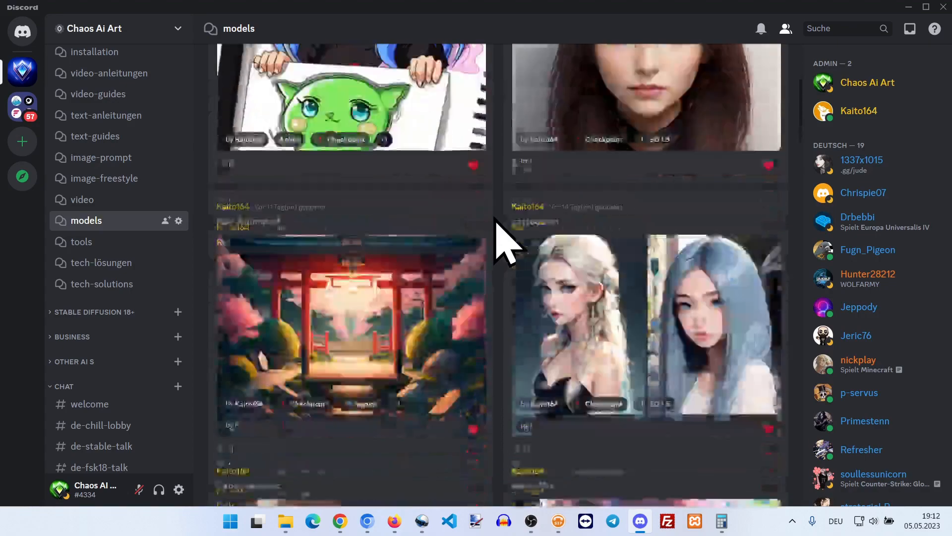
scroll(496, 221, down, 10)
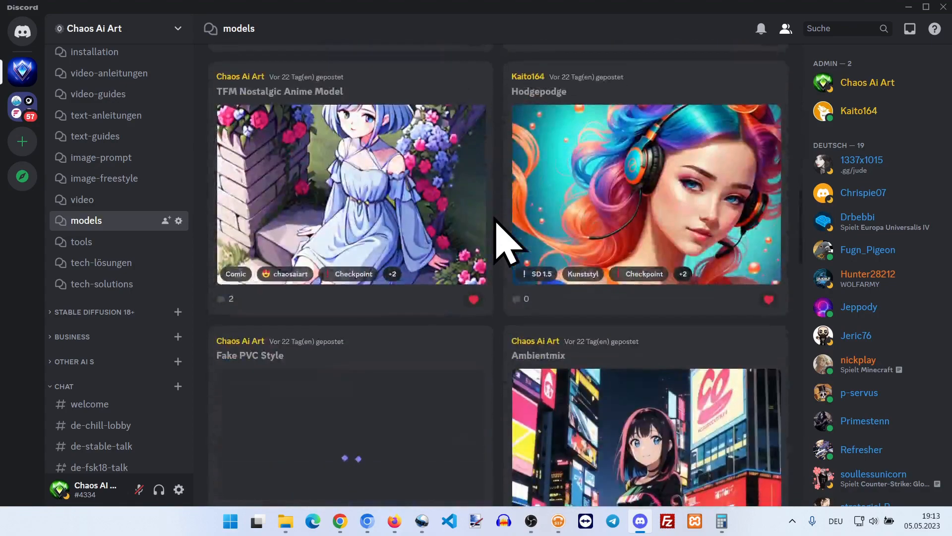
Step: Look through further Checkpoint model posts in the models channel, such as CounterFeit v2.5, Anything V5 and OrangeMixs
scroll(496, 220, down, 15)
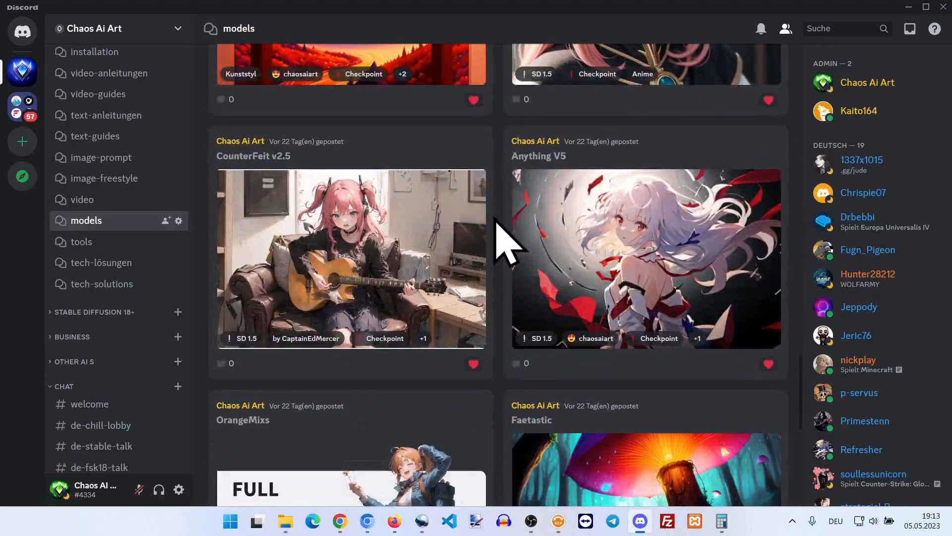
scroll(506, 243, down, 5)
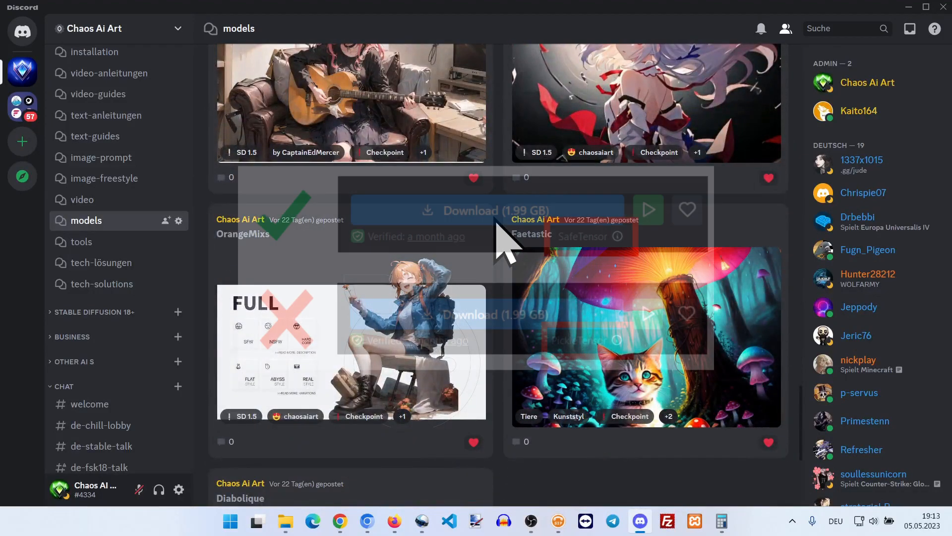
scroll(496, 223, down, 7)
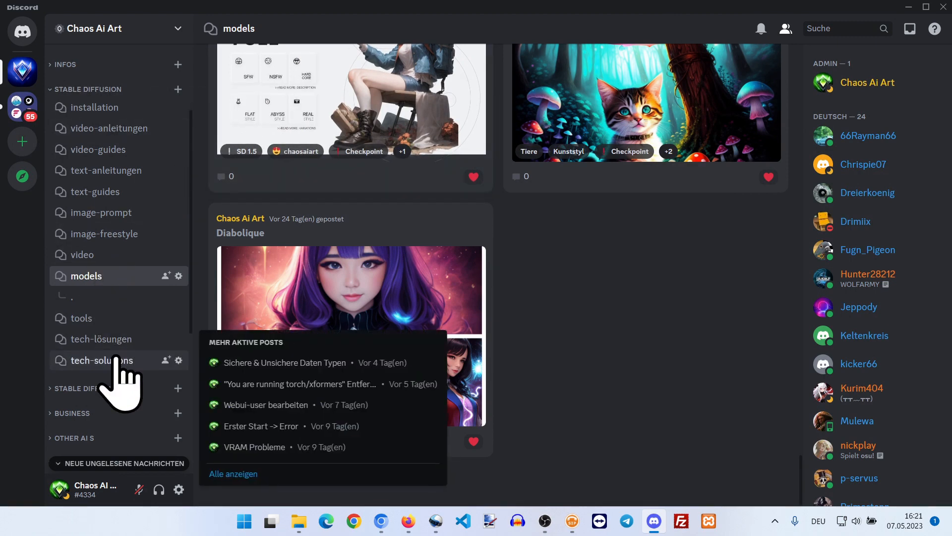
Step: Open the Secure & Insecure Data Types post in the tech-solutions channel and read its safe and risky file types
click(117, 359)
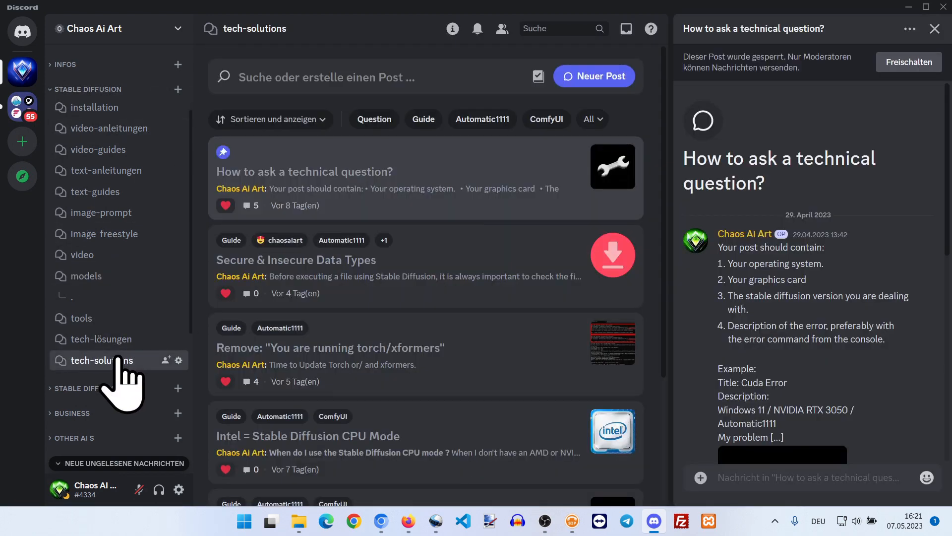
click(437, 263)
scroll(849, 277, down, 5)
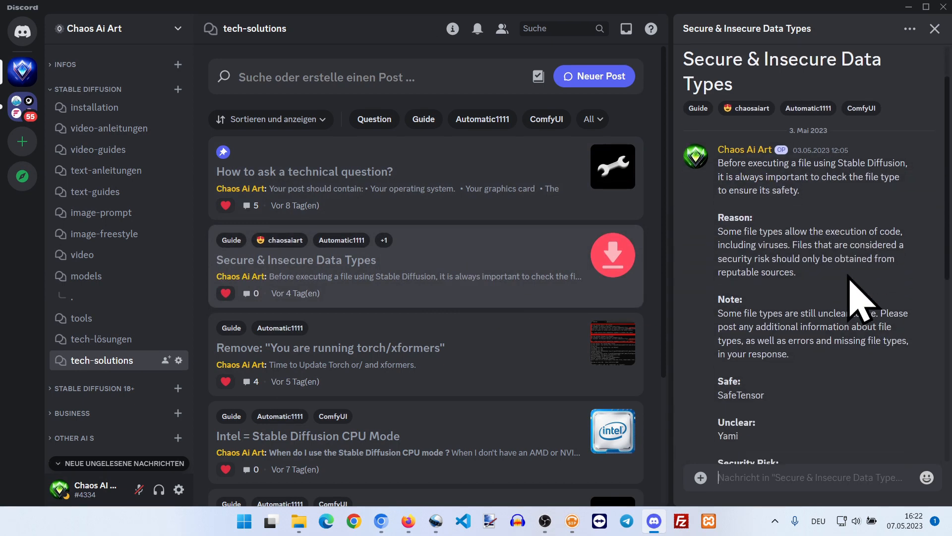
scroll(849, 277, down, 3)
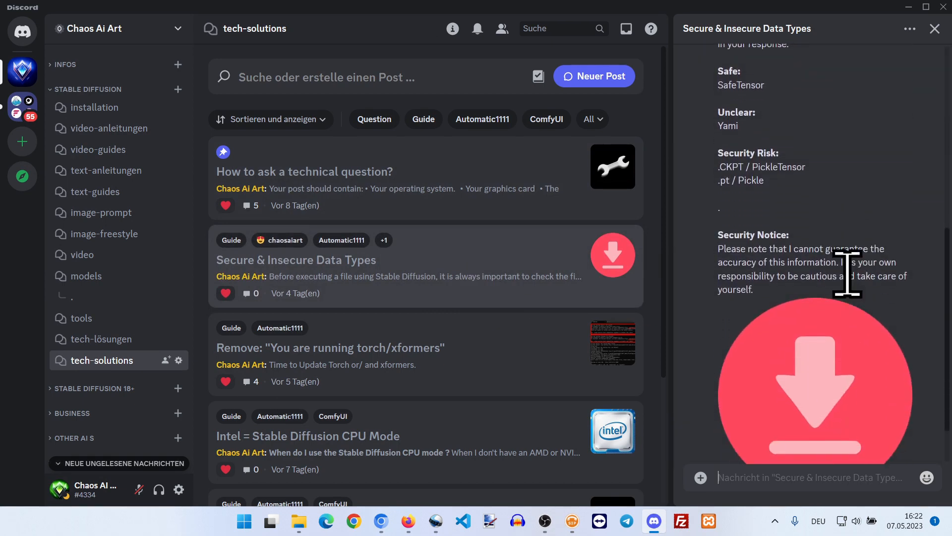